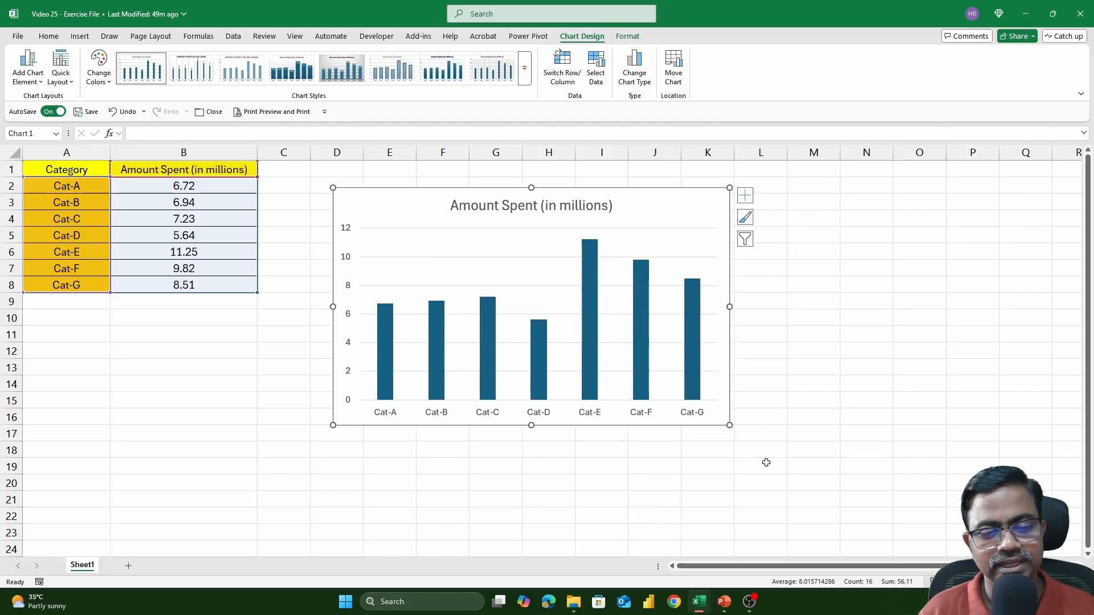
- Widen the column chart and fill only the Cat-E bar with orange
drag(729, 425, 786, 422)
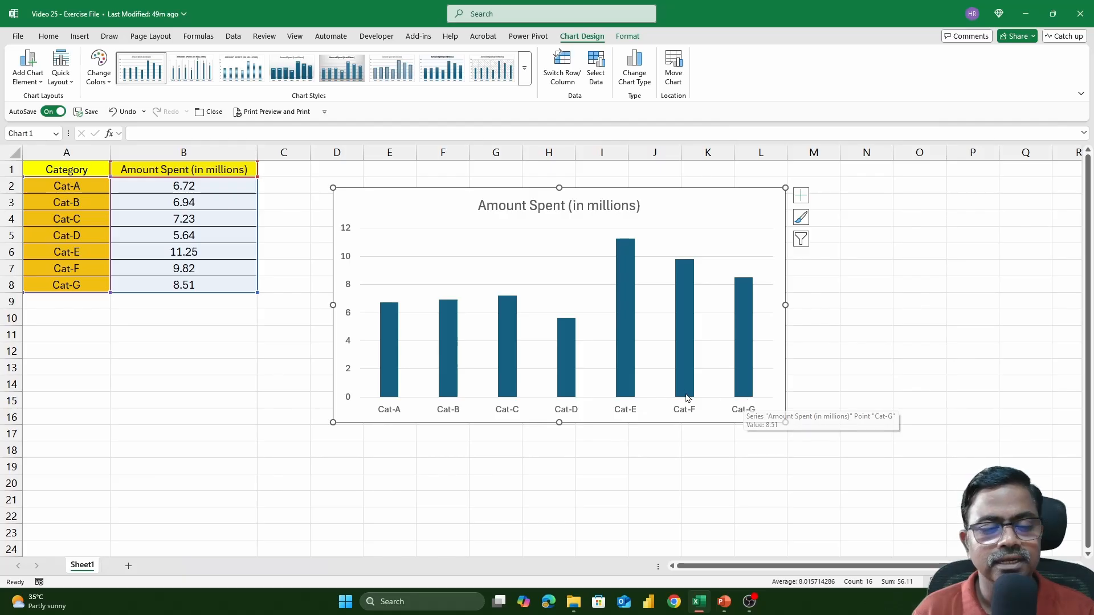
click(630, 284)
click(630, 284)
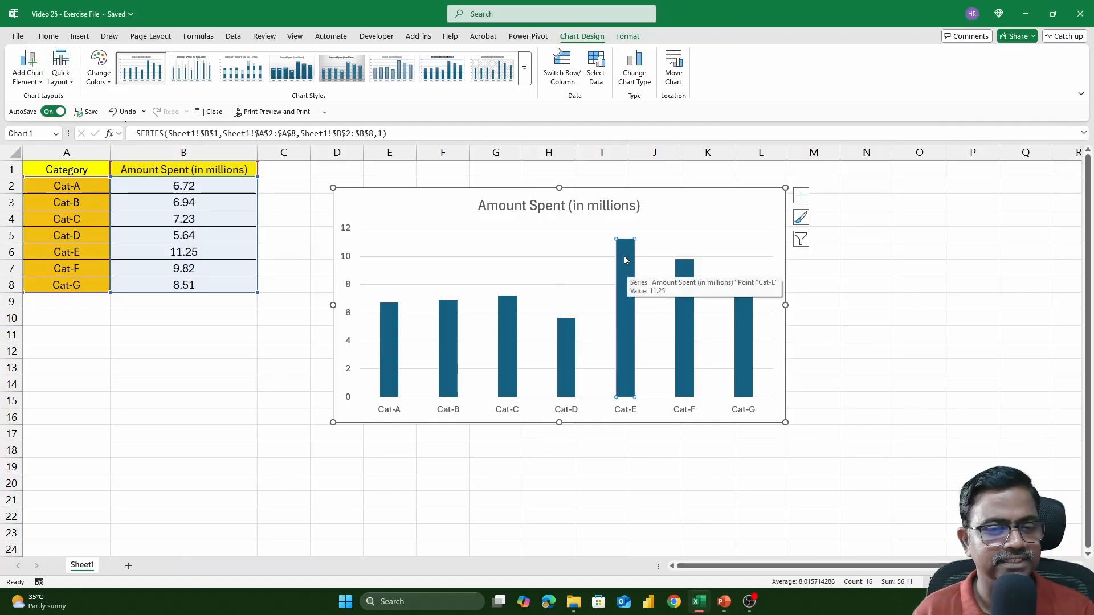
click(629, 37)
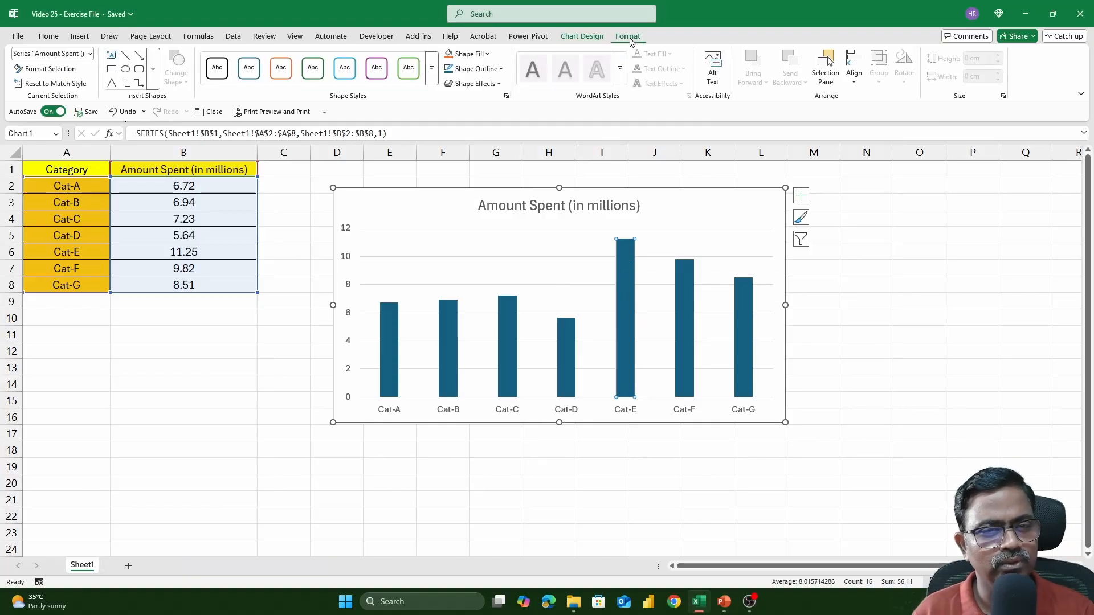
click(450, 55)
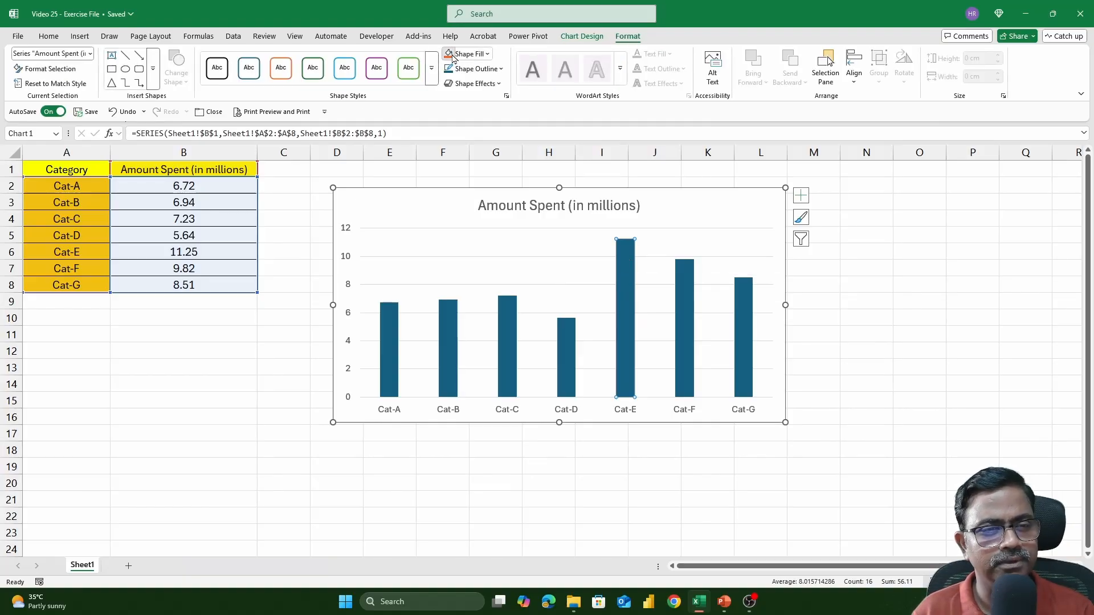
- Fill only the Cat-D bar of the chart with light green
click(562, 374)
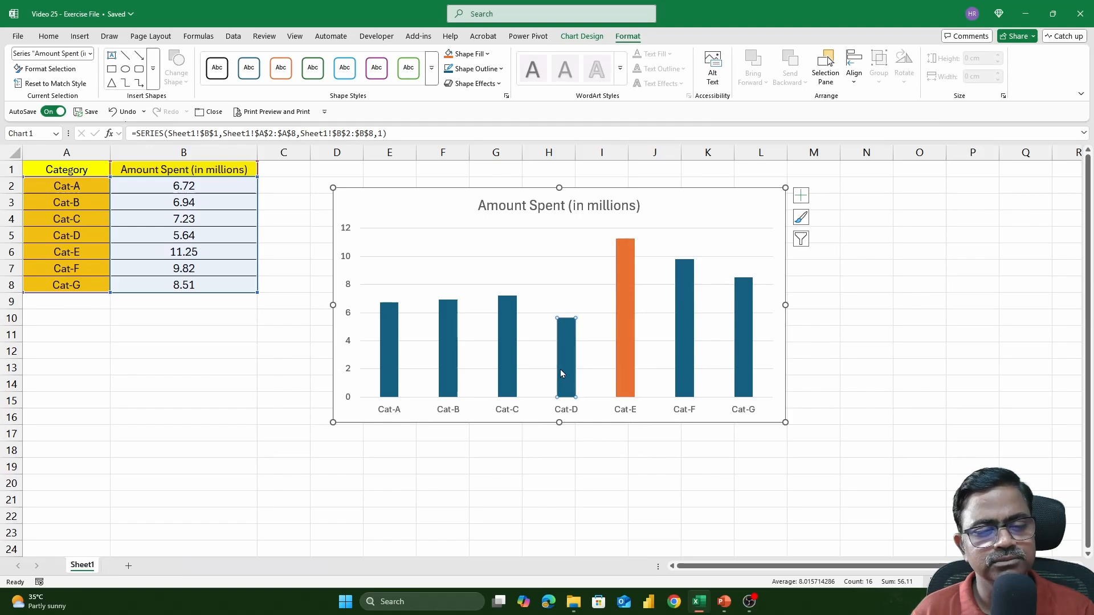
click(487, 54)
click(514, 244)
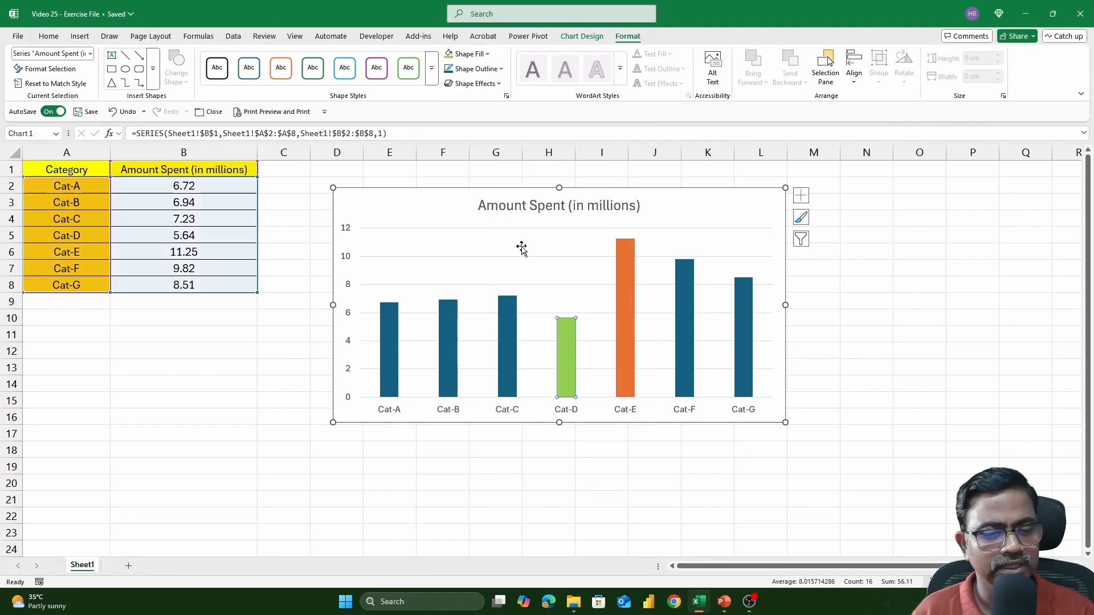
click(766, 453)
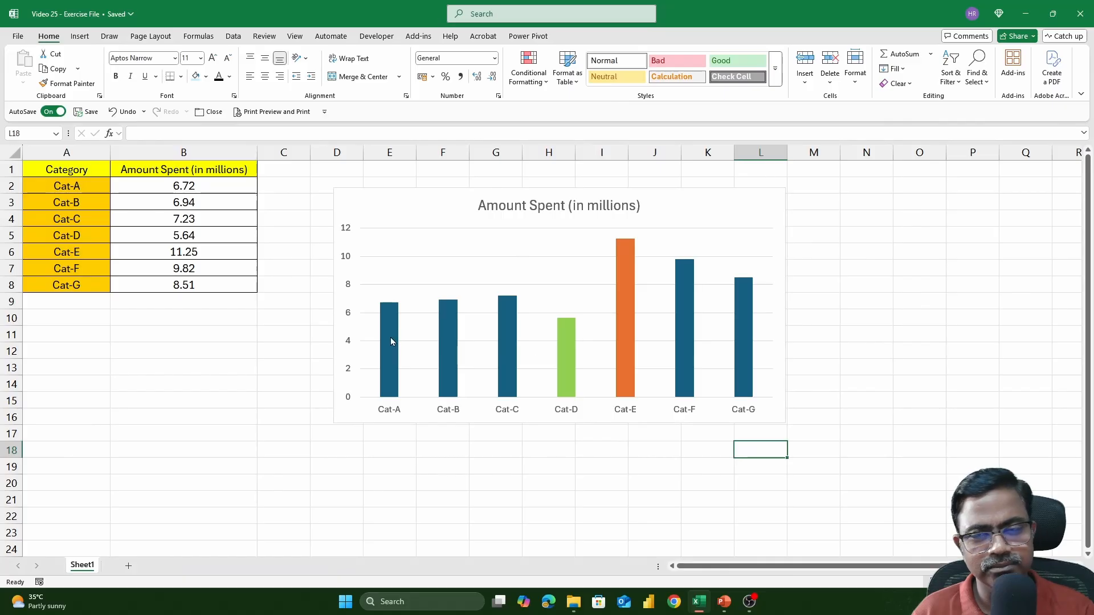
- Change the Cat-A amount in cell B2 to 13.72
click(205, 186)
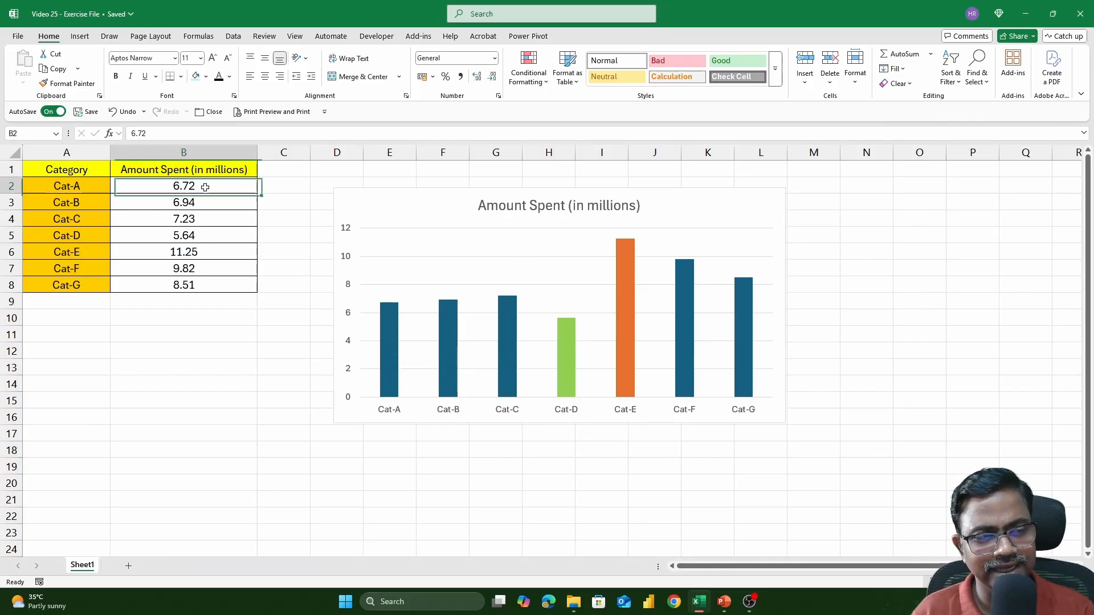
text(1)
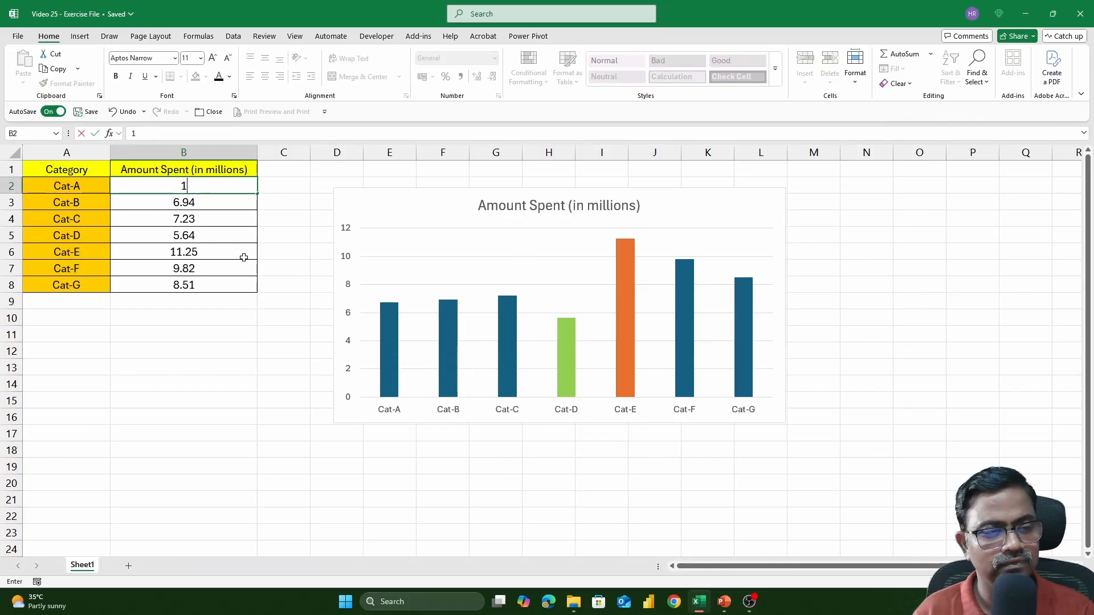
text(3.72)
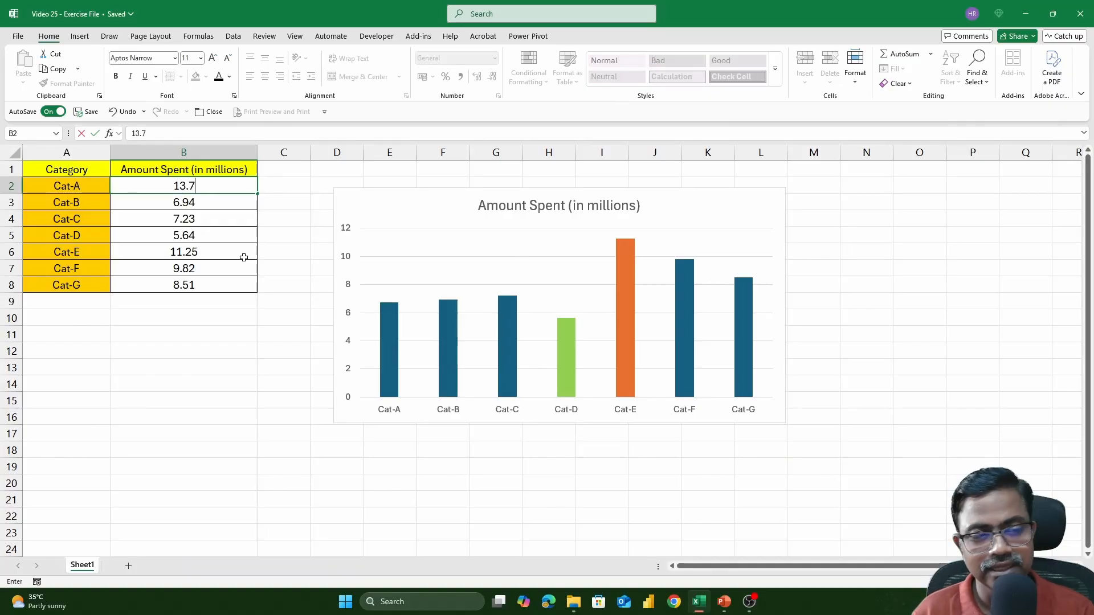
key(Return)
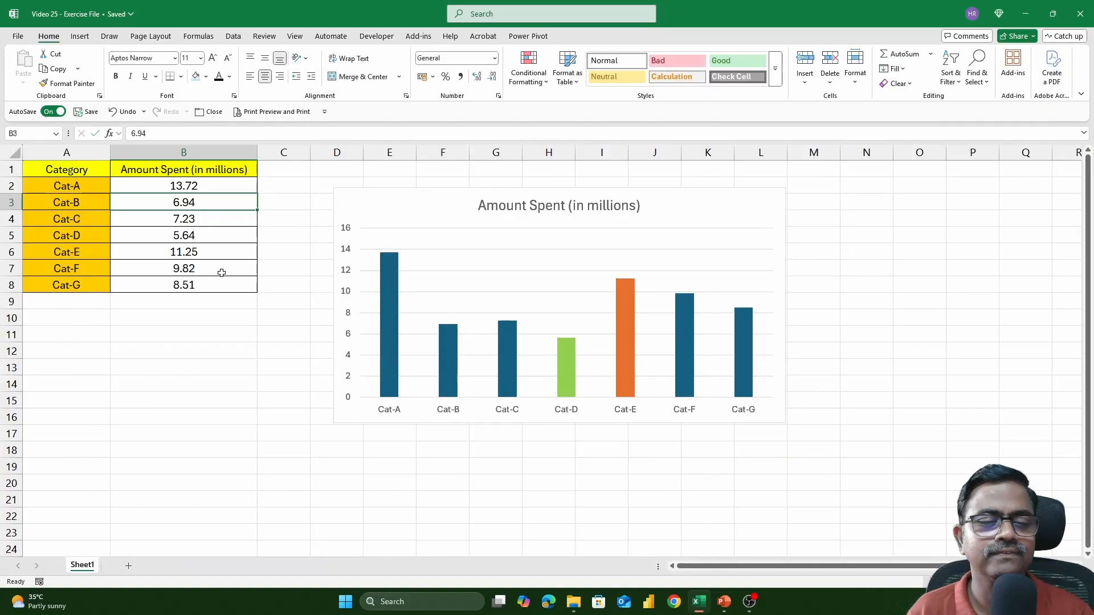
- Delete the whole Amount Spent column chart from the sheet
click(392, 291)
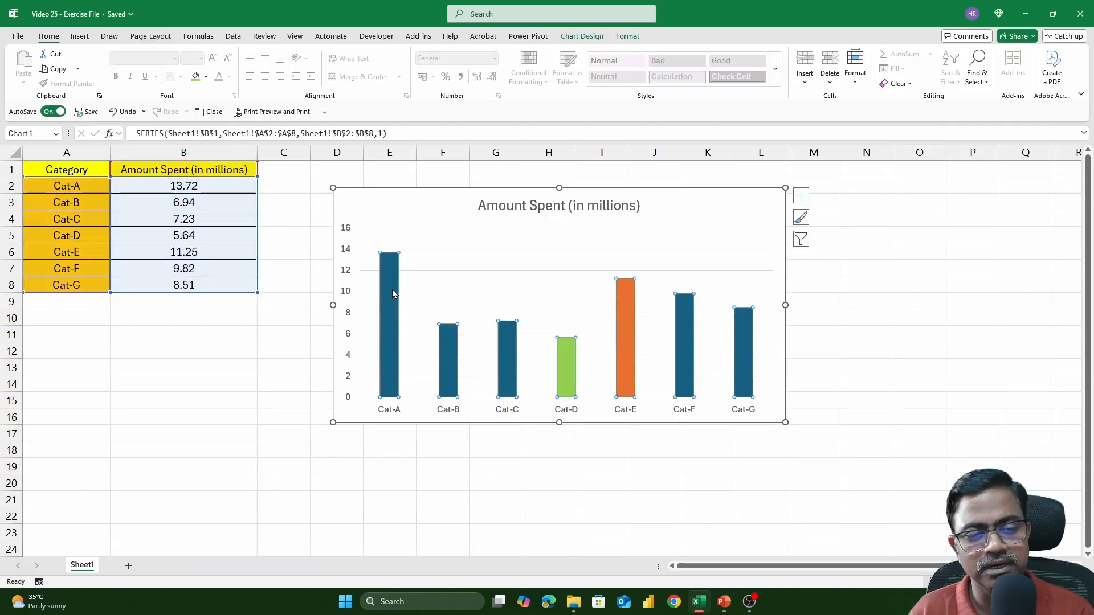
click(390, 283)
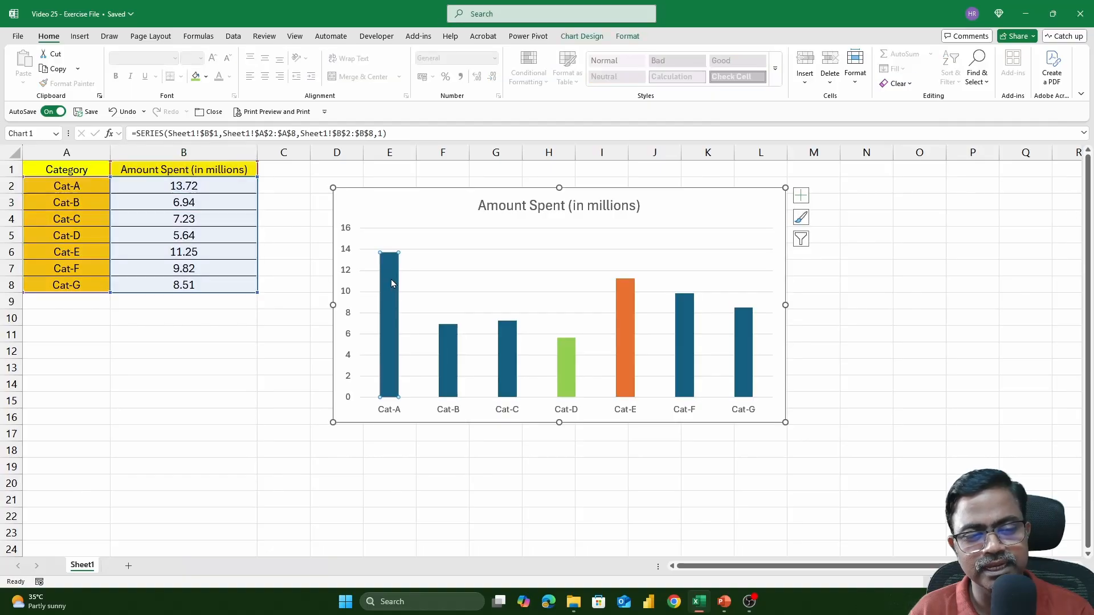
click(634, 335)
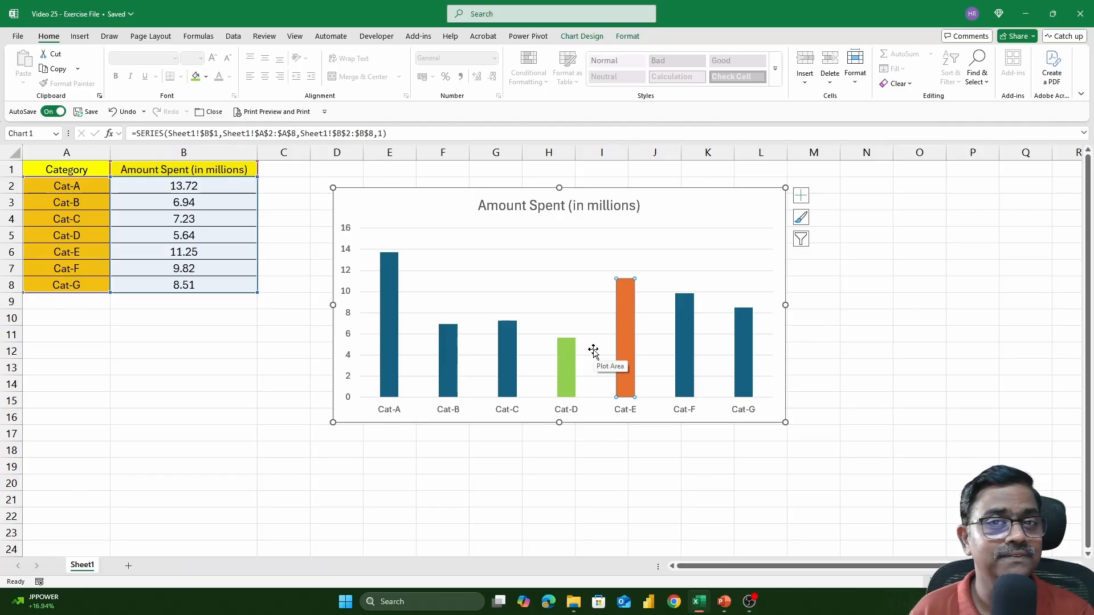
click(747, 207)
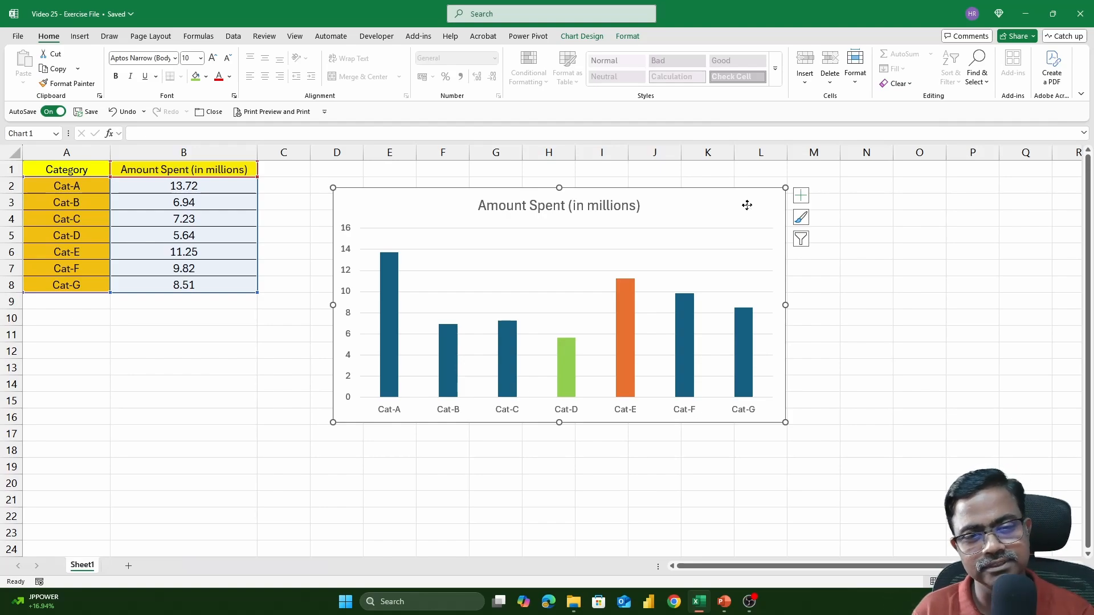
key(Delete)
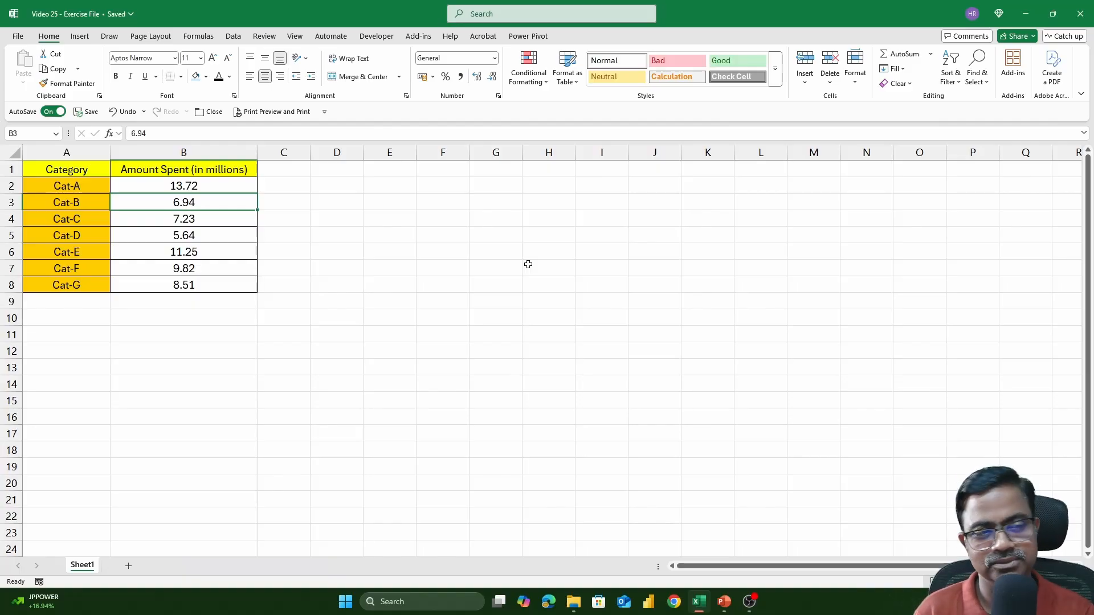
- Add the headers High in C1 and Low in D1, and widen columns C and D
drag(309, 153, 331, 153)
click(313, 167)
text(Hiog)
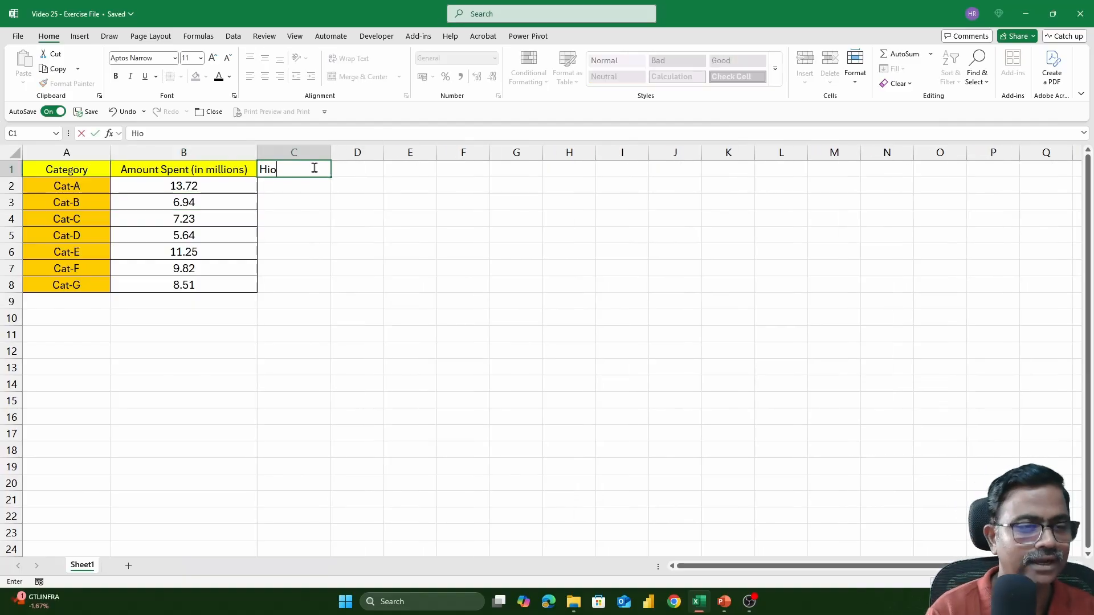
key(BackSpace)
key(BackSpace)
text(gh)
key(Tab)
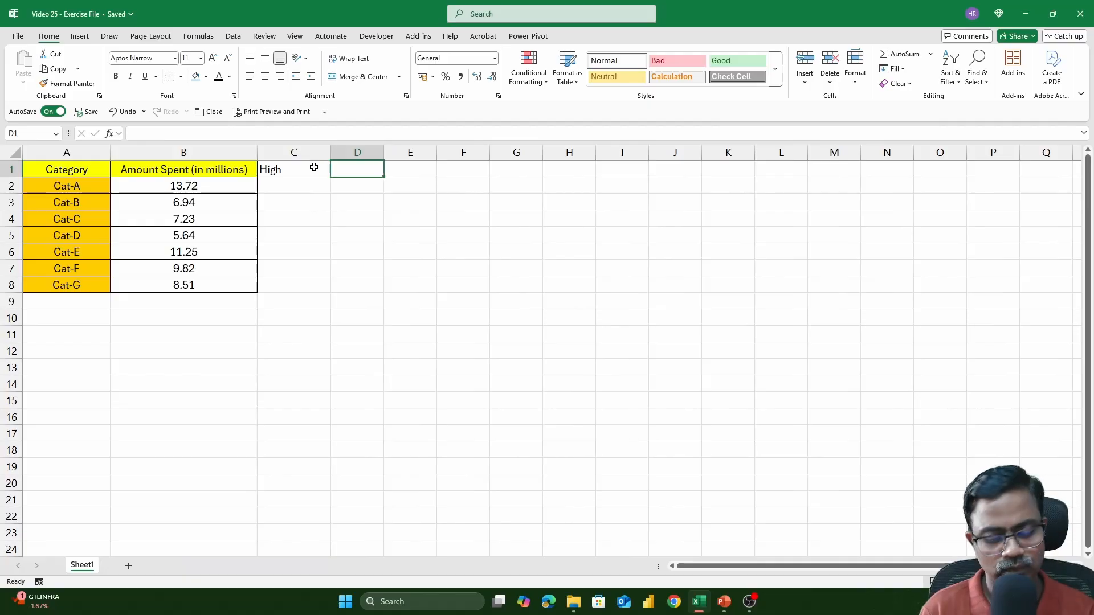
text(Low)
key(Return)
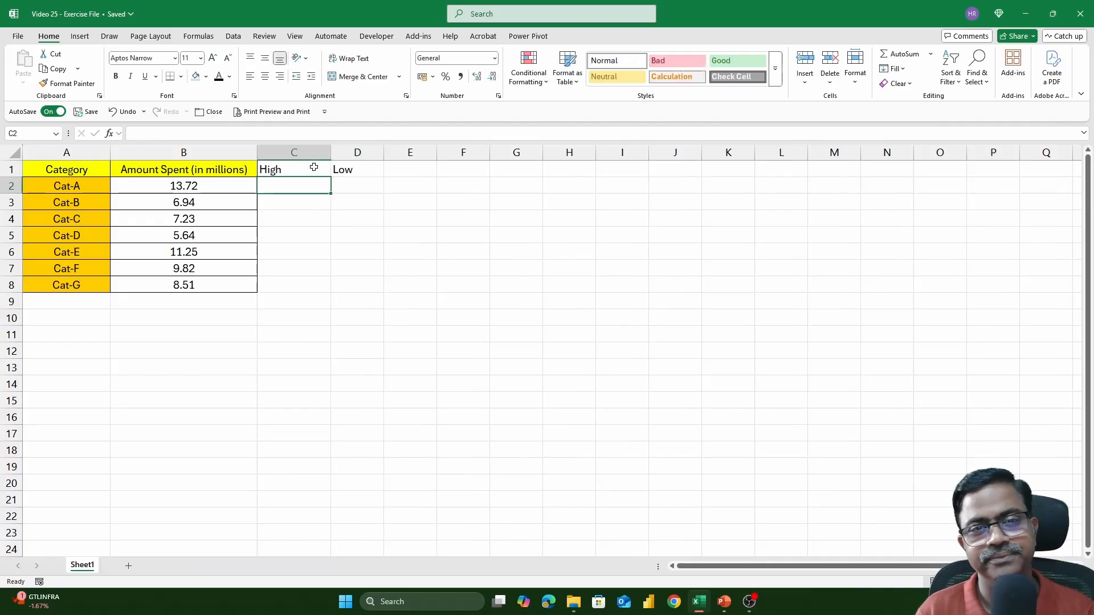
drag(330, 152, 399, 152)
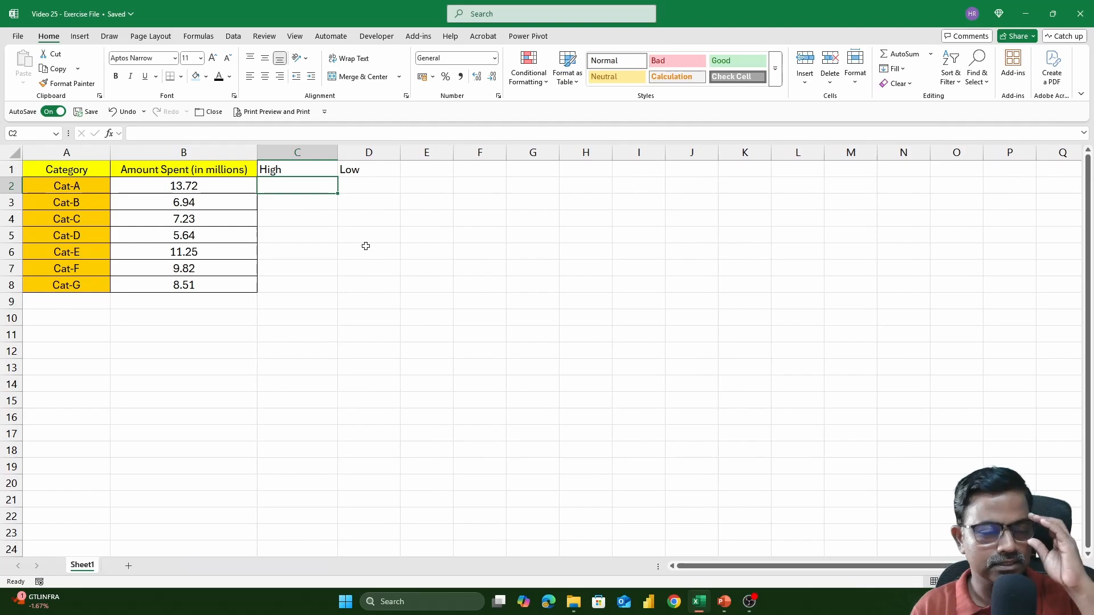
- Start an IF formula in C2 that tests whether B2 equals the MAX of the absolute range $B$2:$B$8
scroll(434, 298, up, 3)
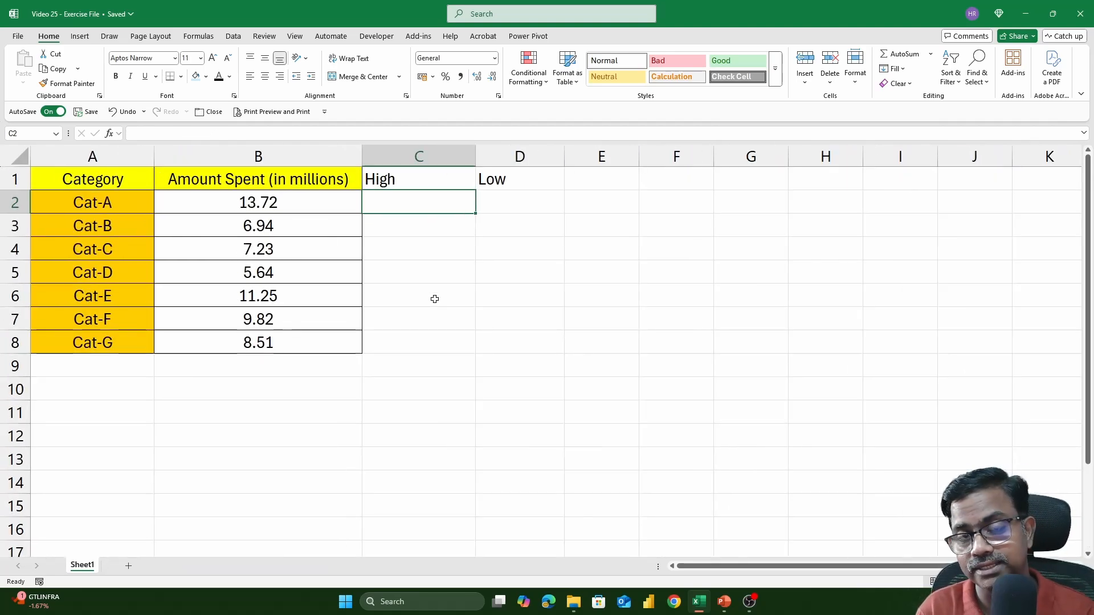
text(=)
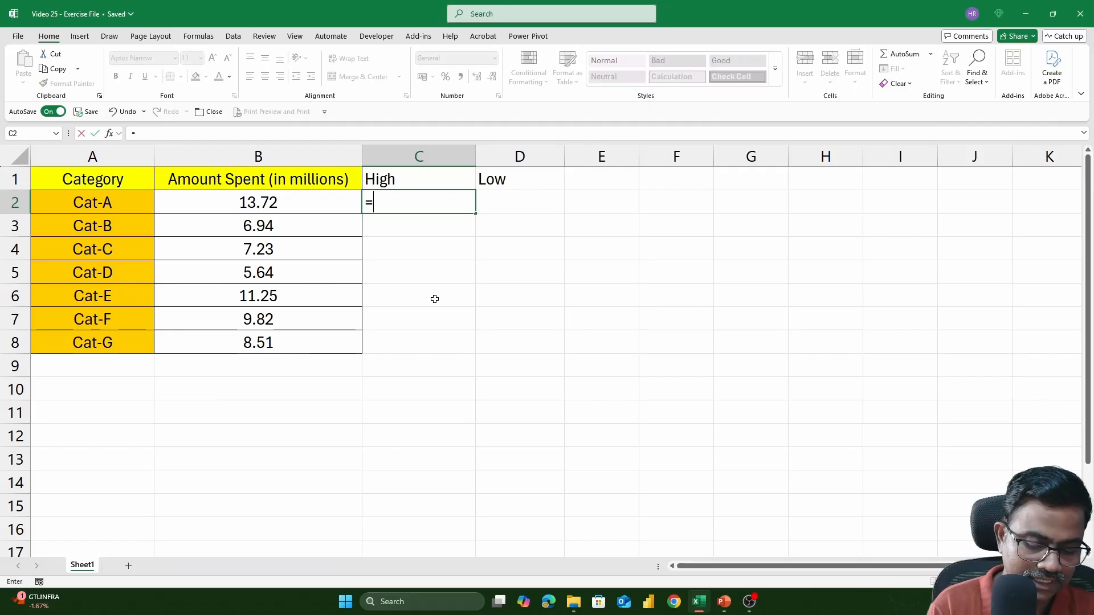
text(if()
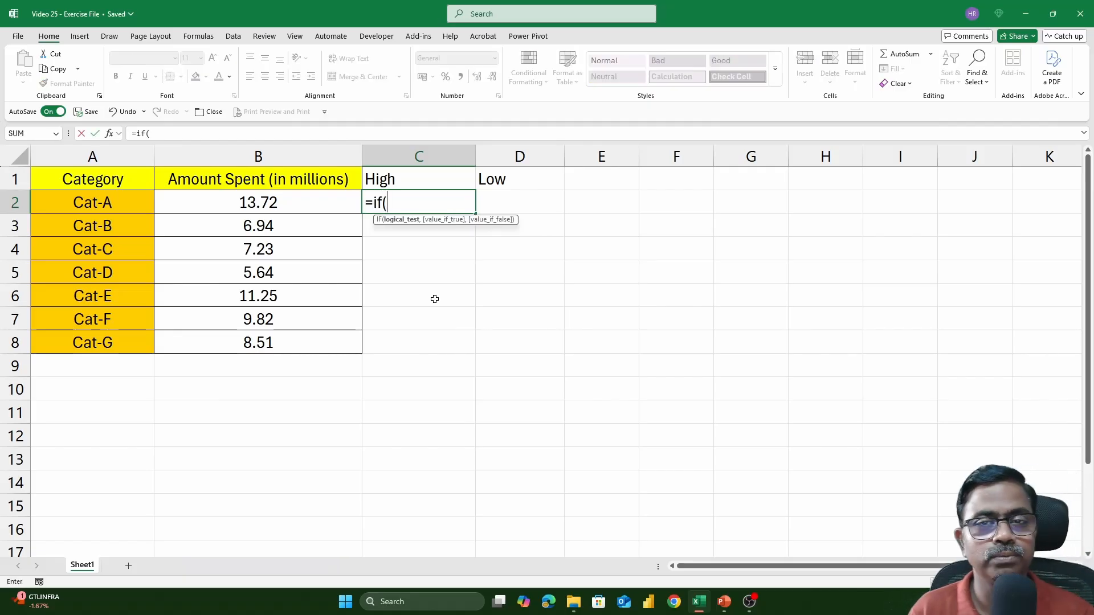
click(282, 203)
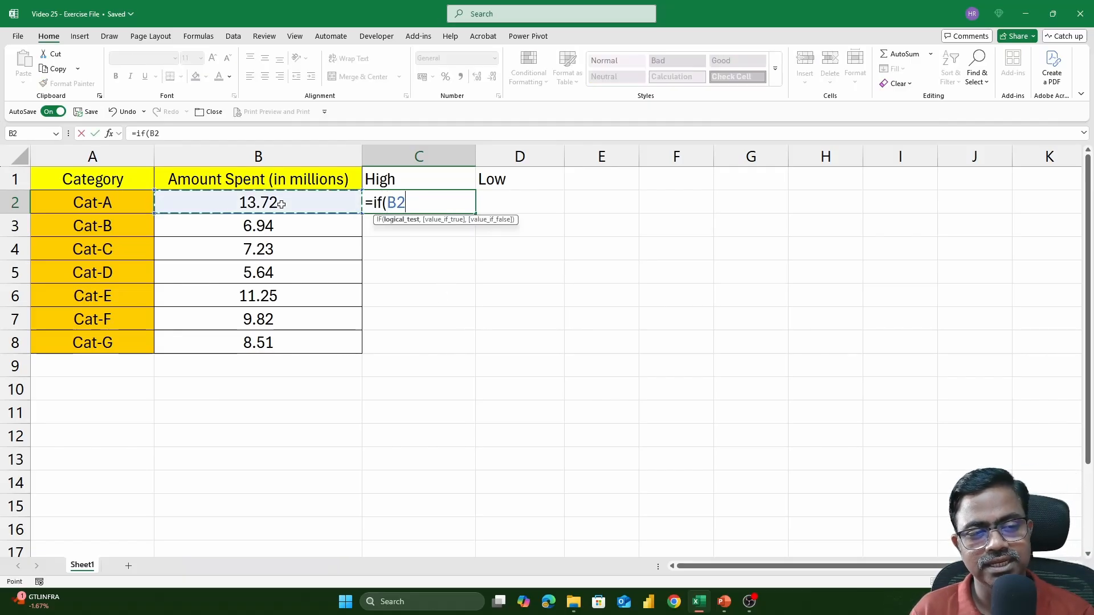
text(=)
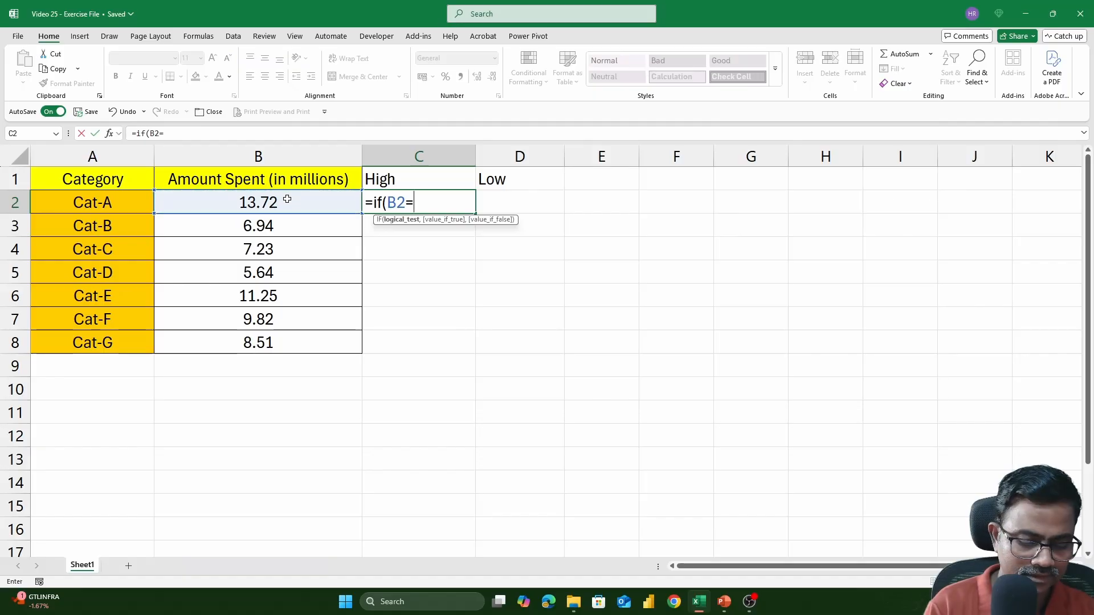
text(Max()
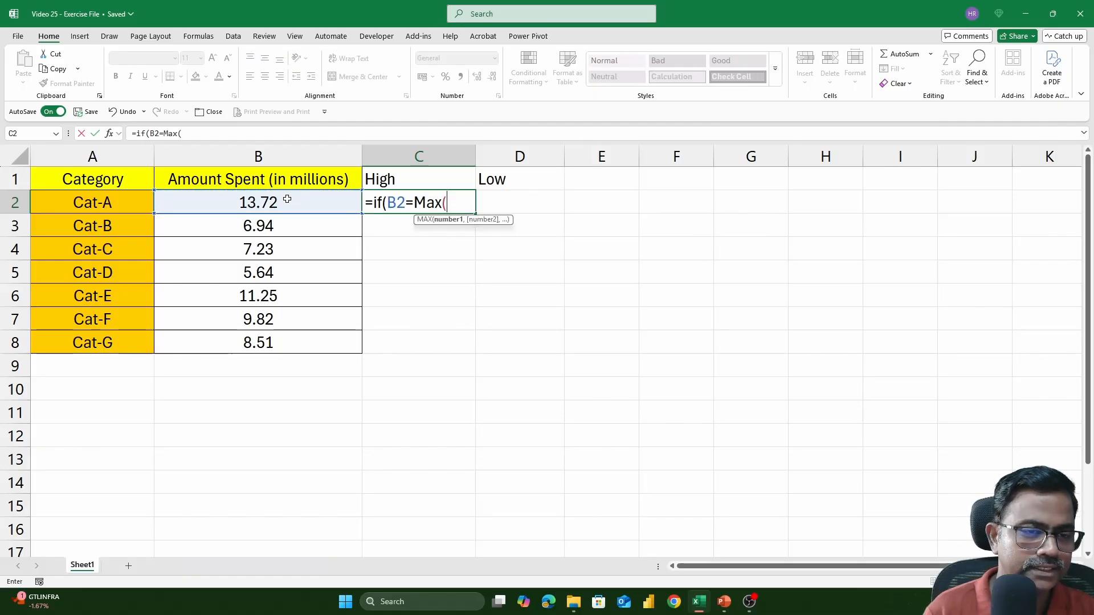
drag(288, 199, 293, 334)
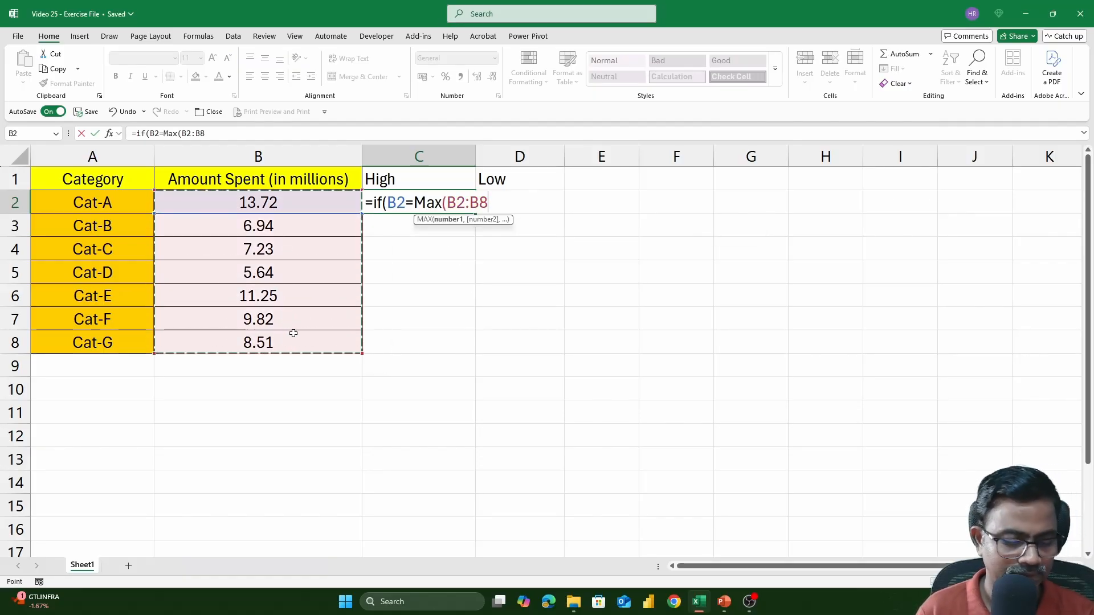
key(F4)
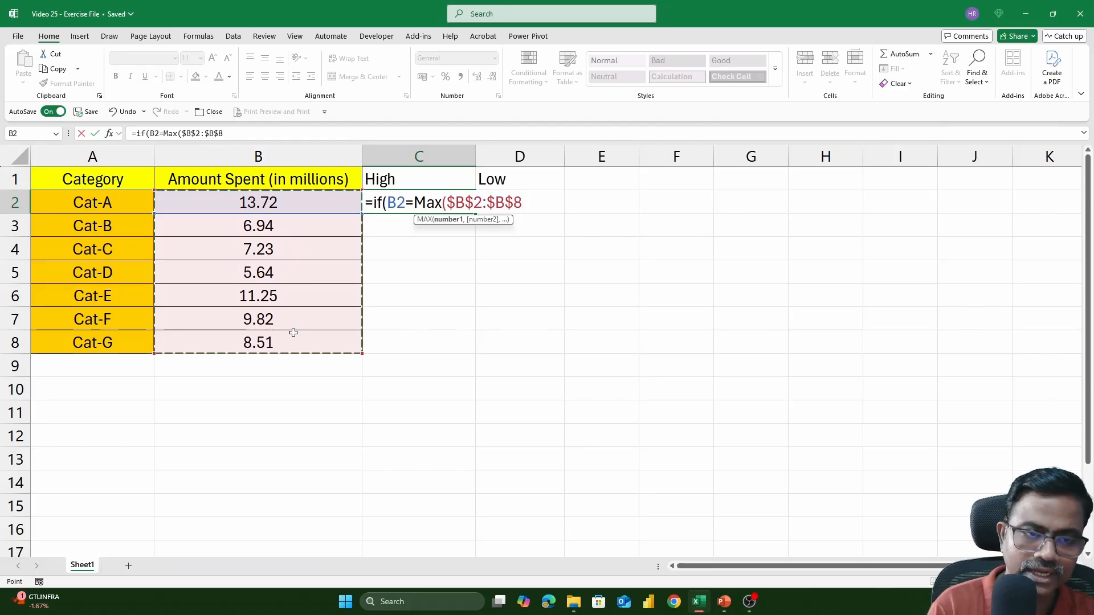
text())
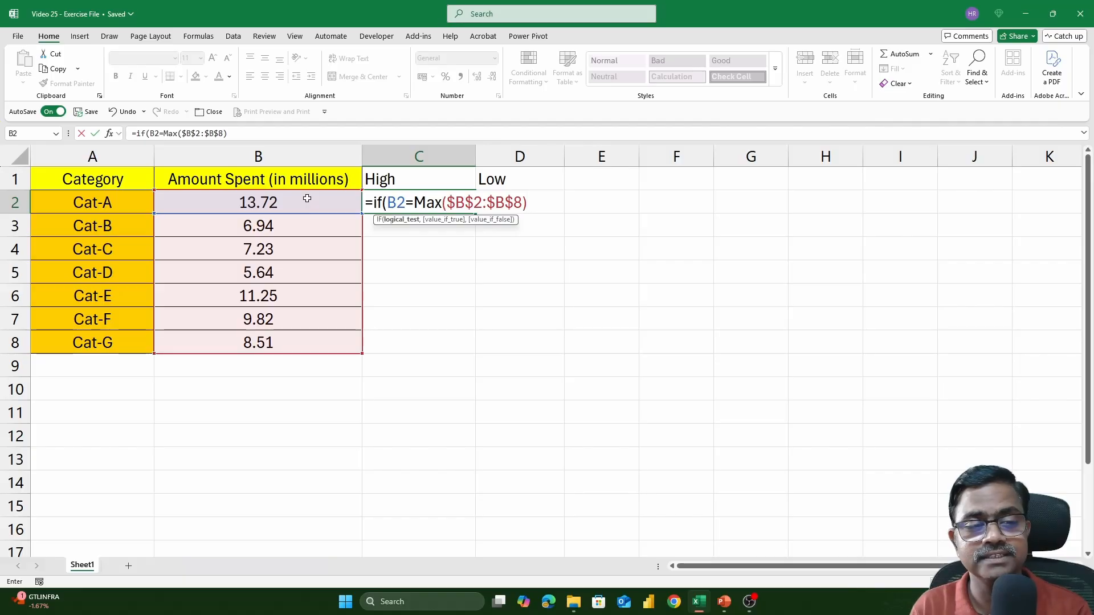
- Complete the C2 formula to return B2 when true and NA() otherwise, and fill it down to C8
text(,)
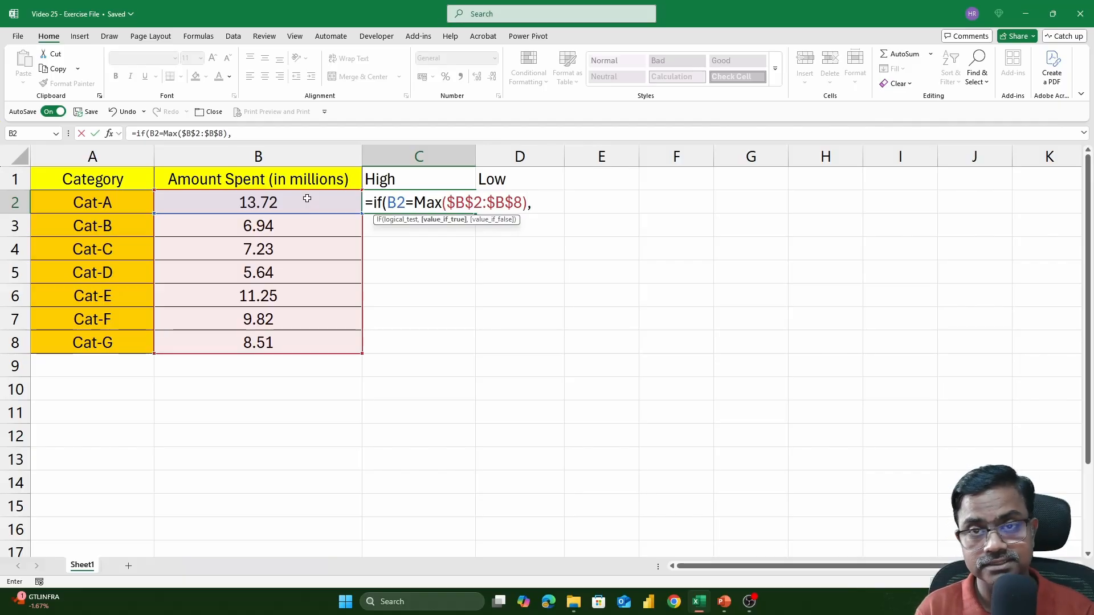
click(307, 199)
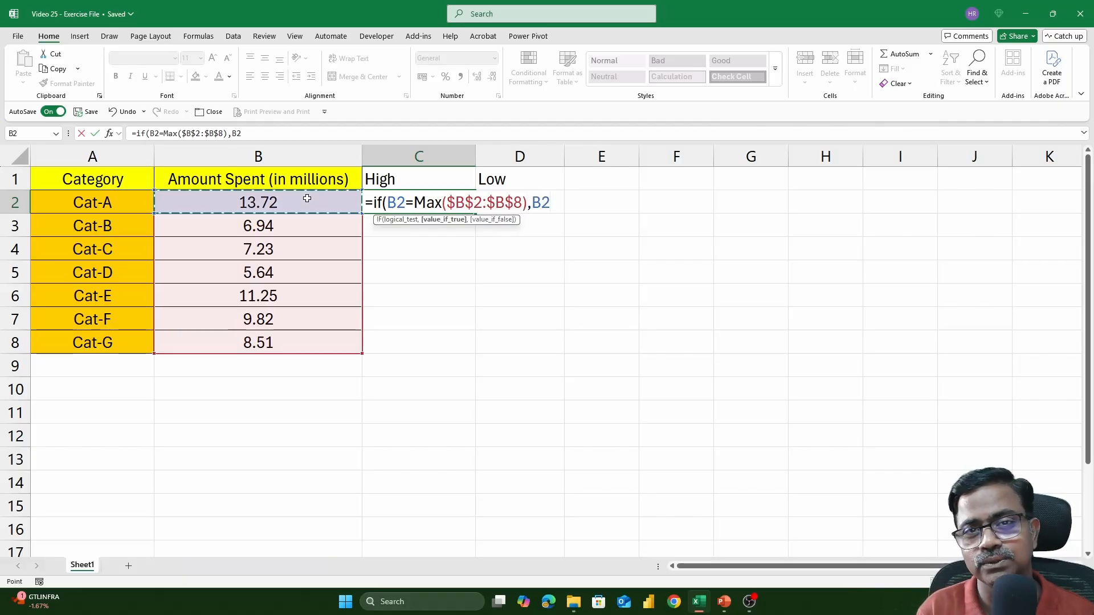
text(,)
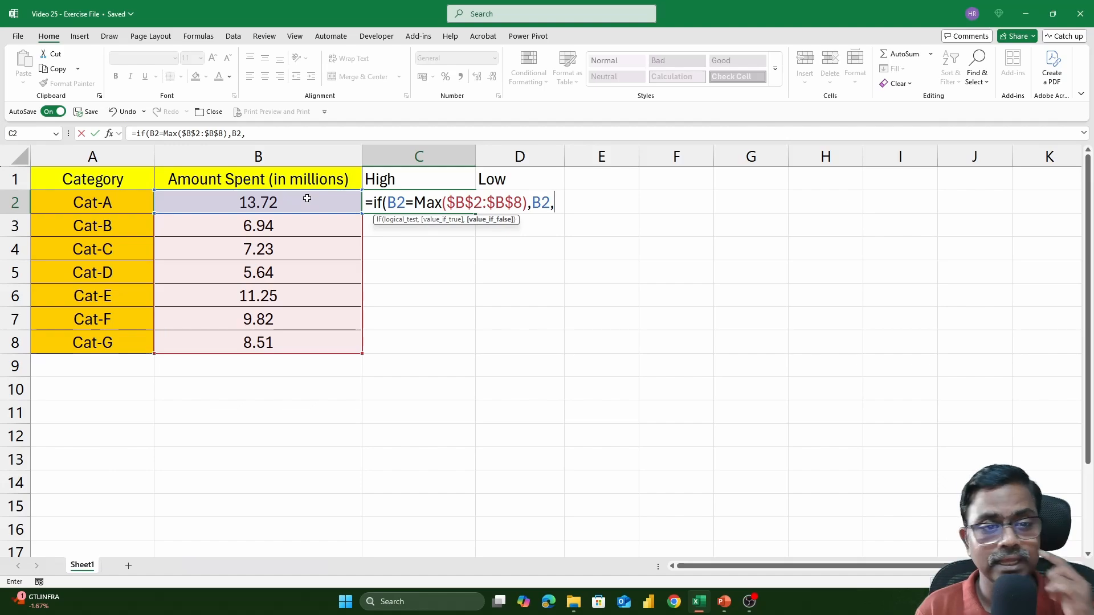
text(na)
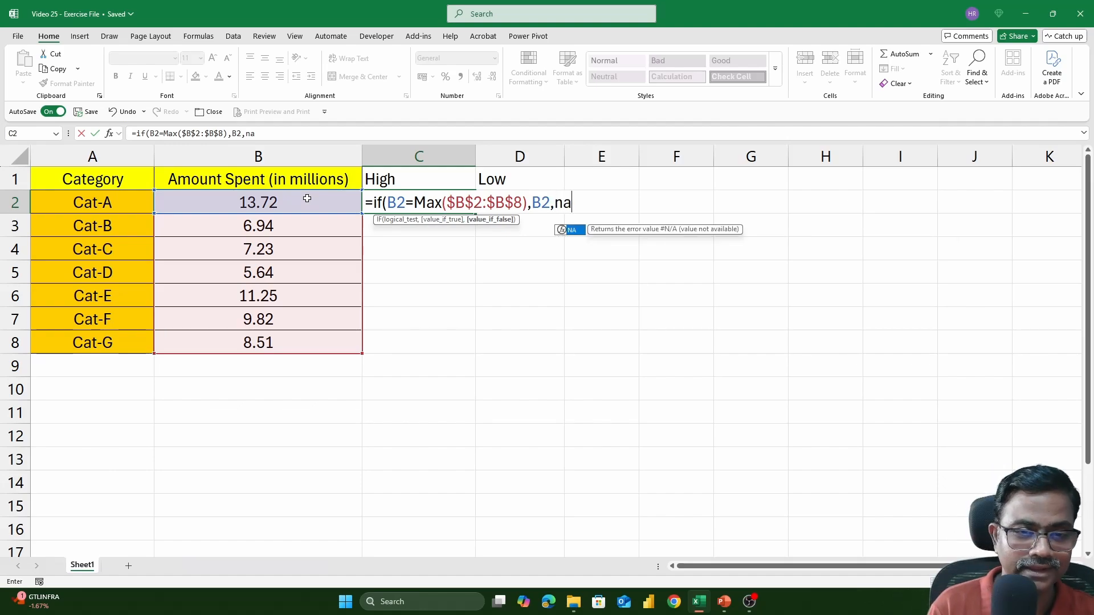
text(())
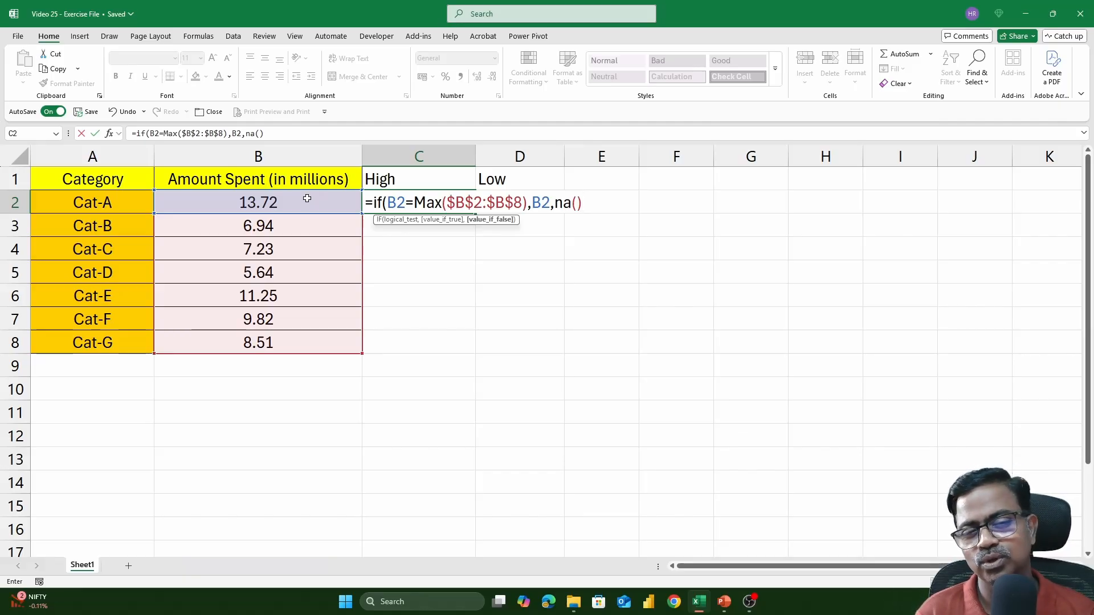
text())
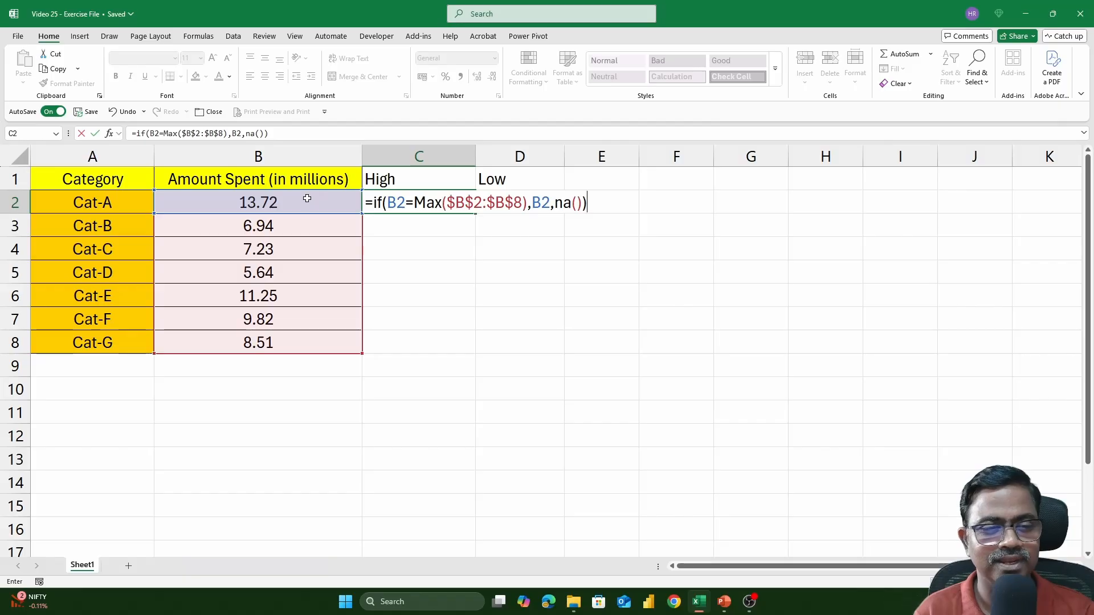
key(Return)
click(451, 199)
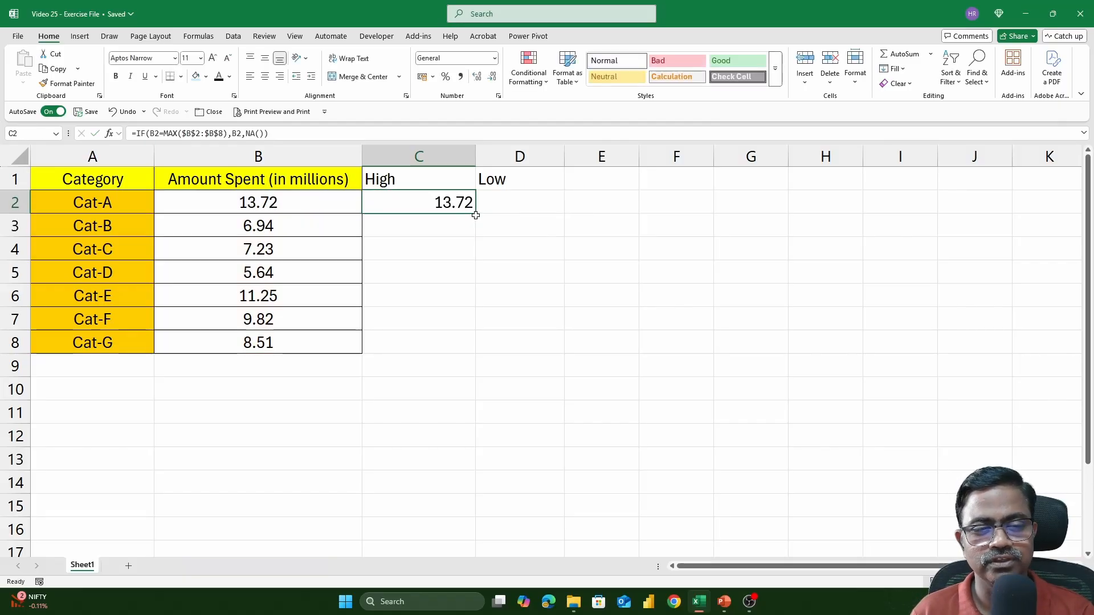
drag(477, 216, 467, 348)
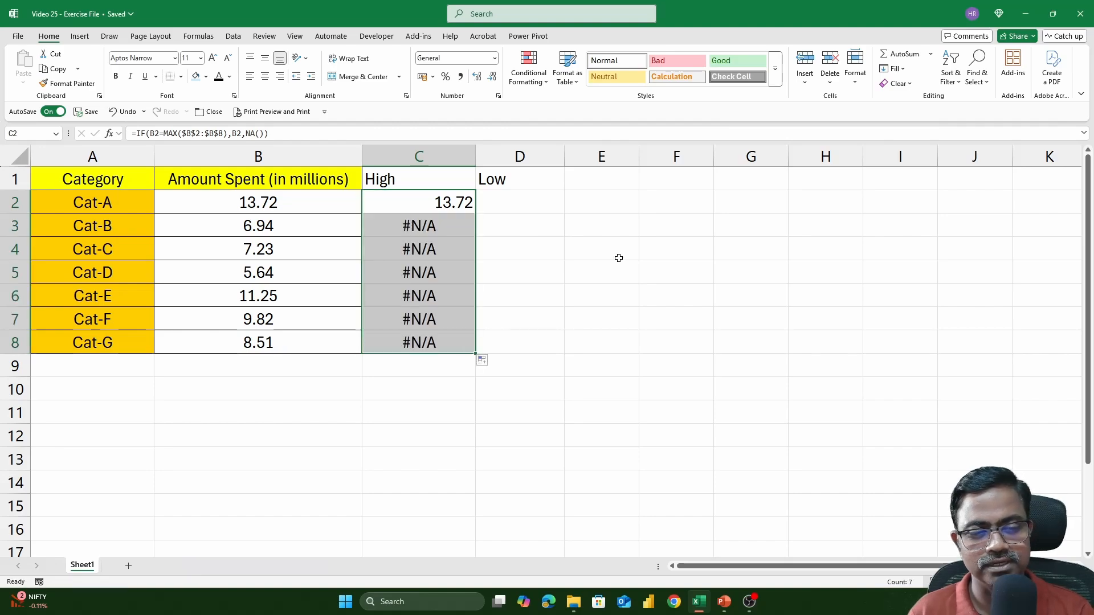
- Start an IF formula in D2 that tests whether B2 equals the MIN of the absolute range $B$2:$B$8
click(528, 203)
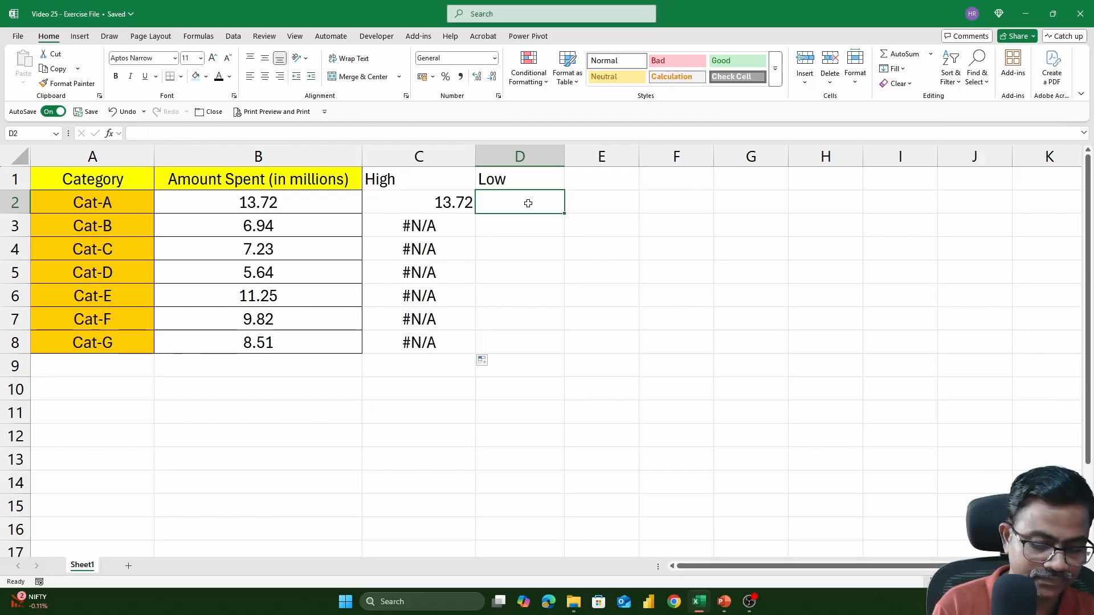
text(=if()
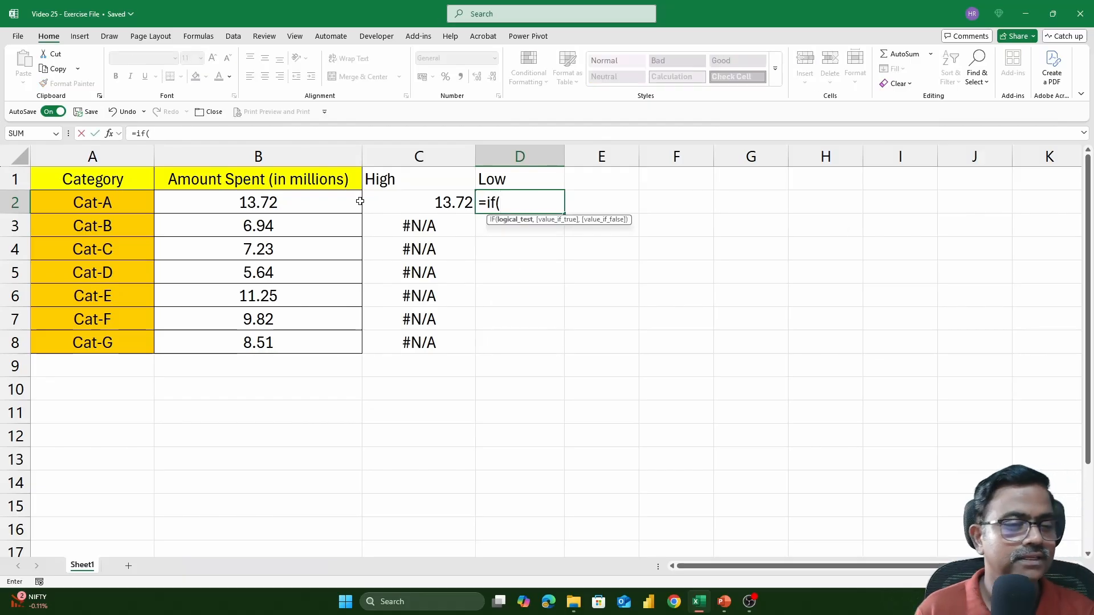
click(311, 201)
text(=)
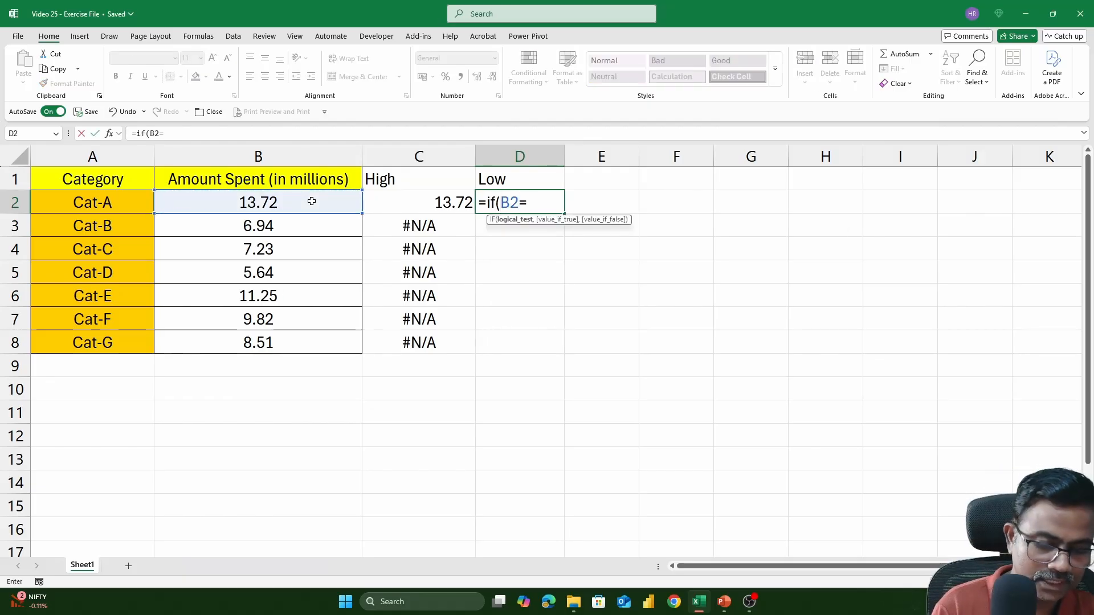
text(min()
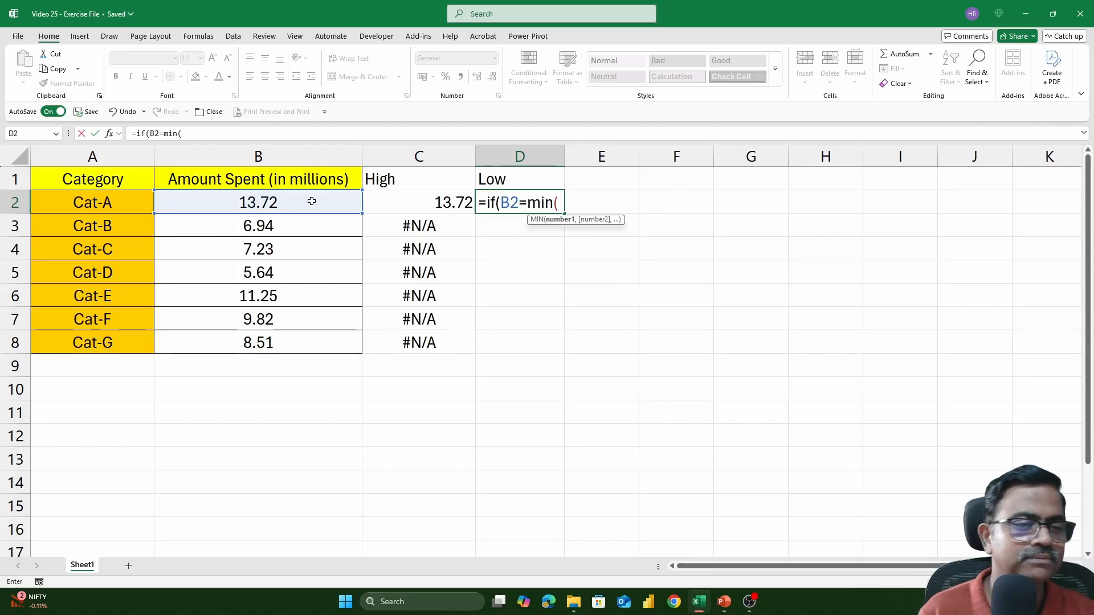
drag(311, 201, 308, 341)
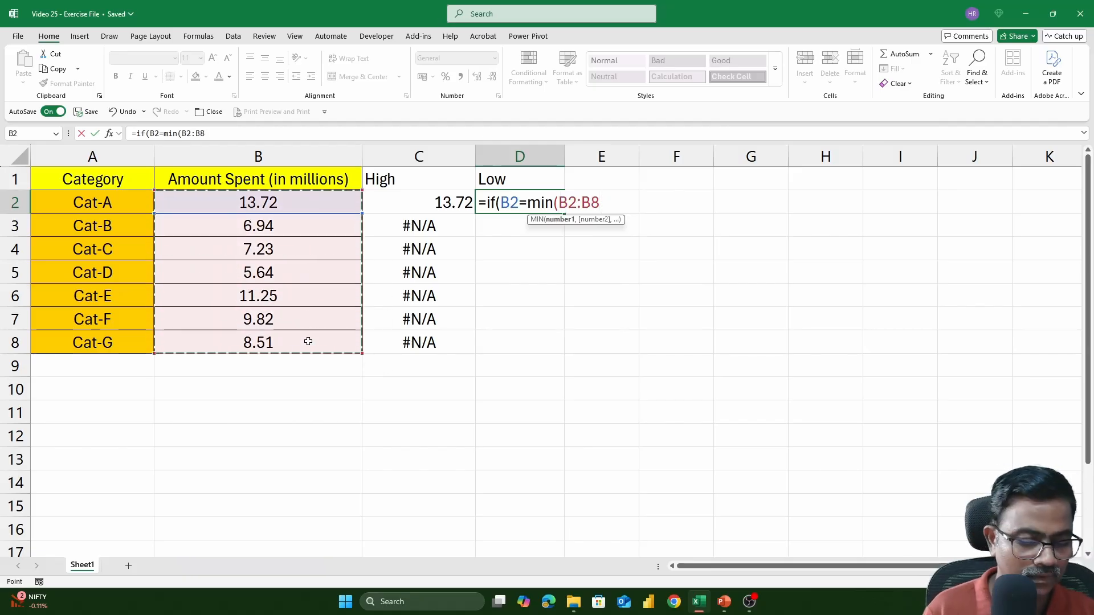
key(F4)
text(),)
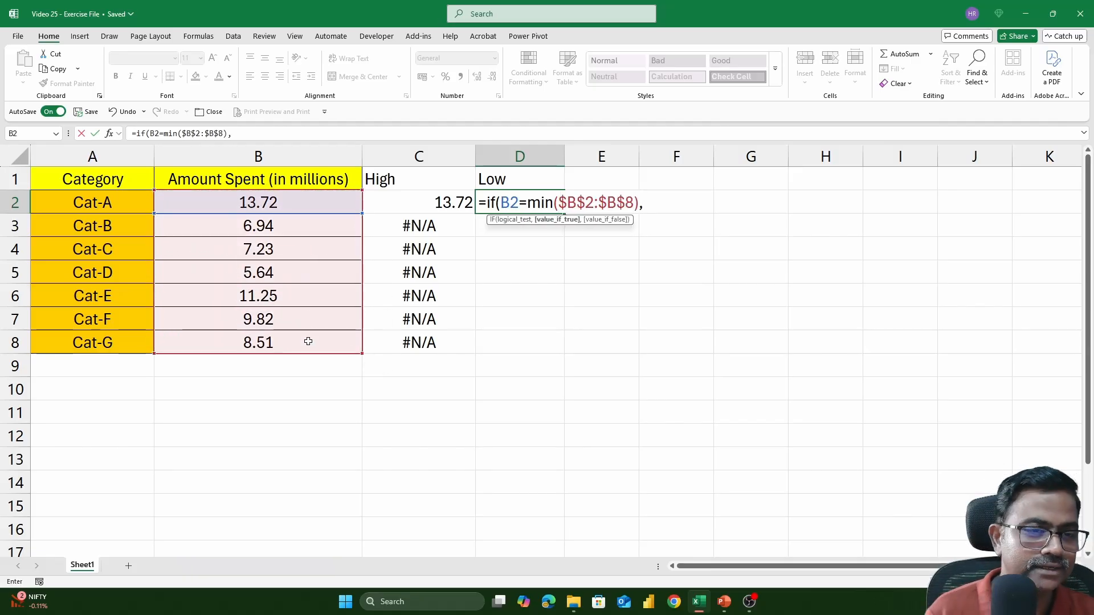
- Complete the D2 formula to return B2 when true and NA() otherwise, and fill it down to D8
click(304, 208)
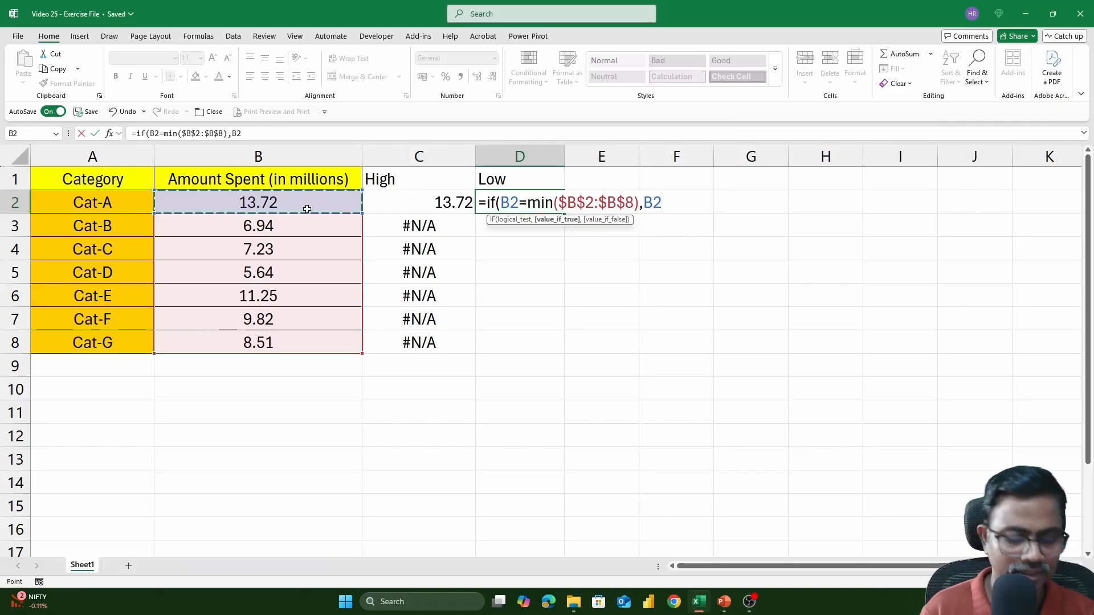
text(,na()))
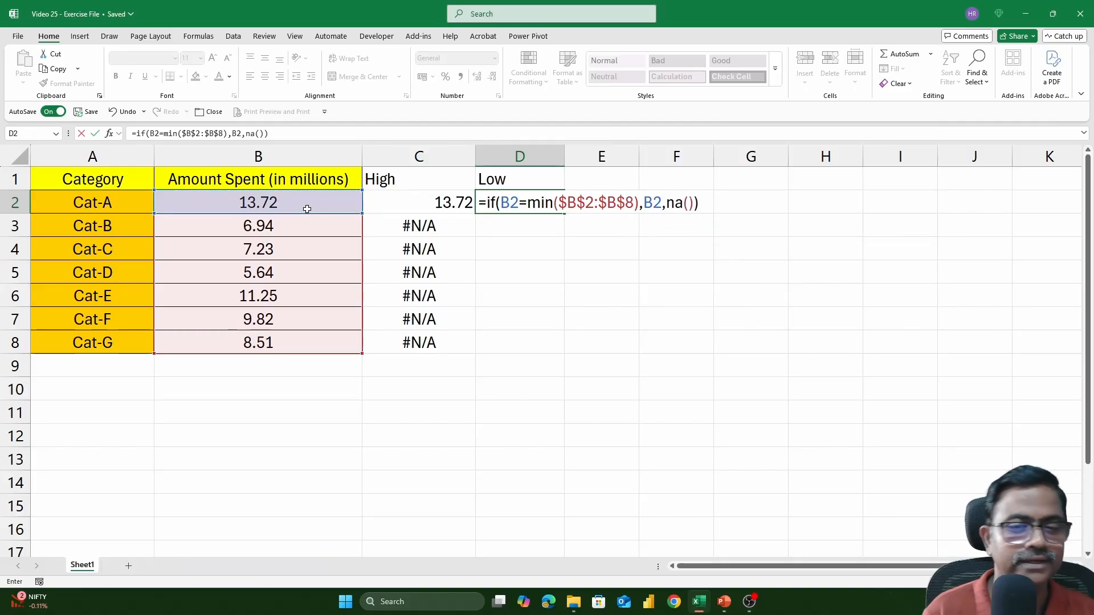
key(Return)
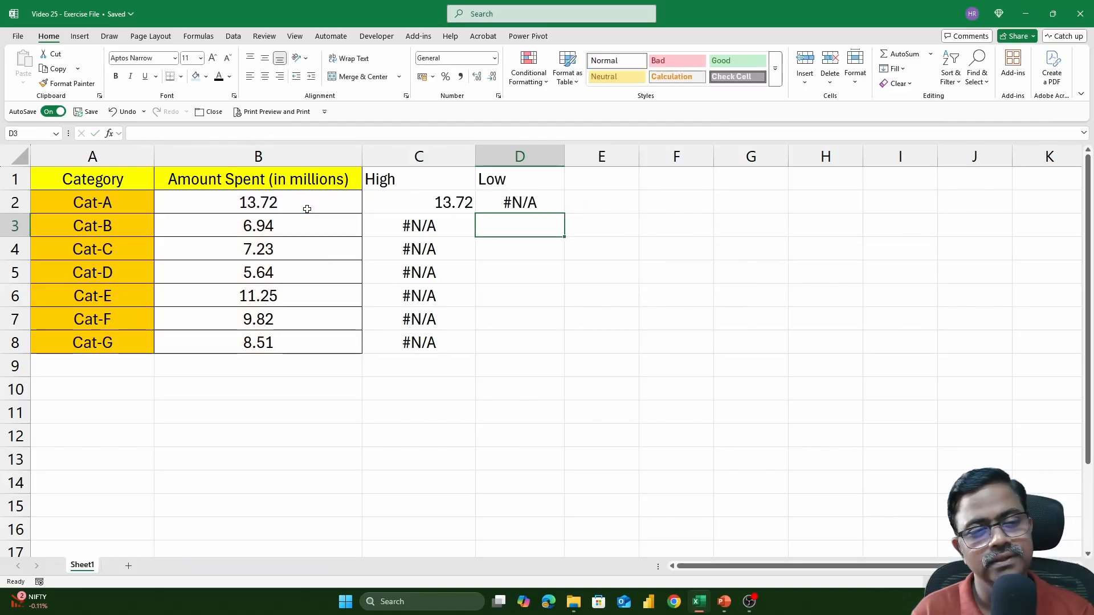
click(557, 199)
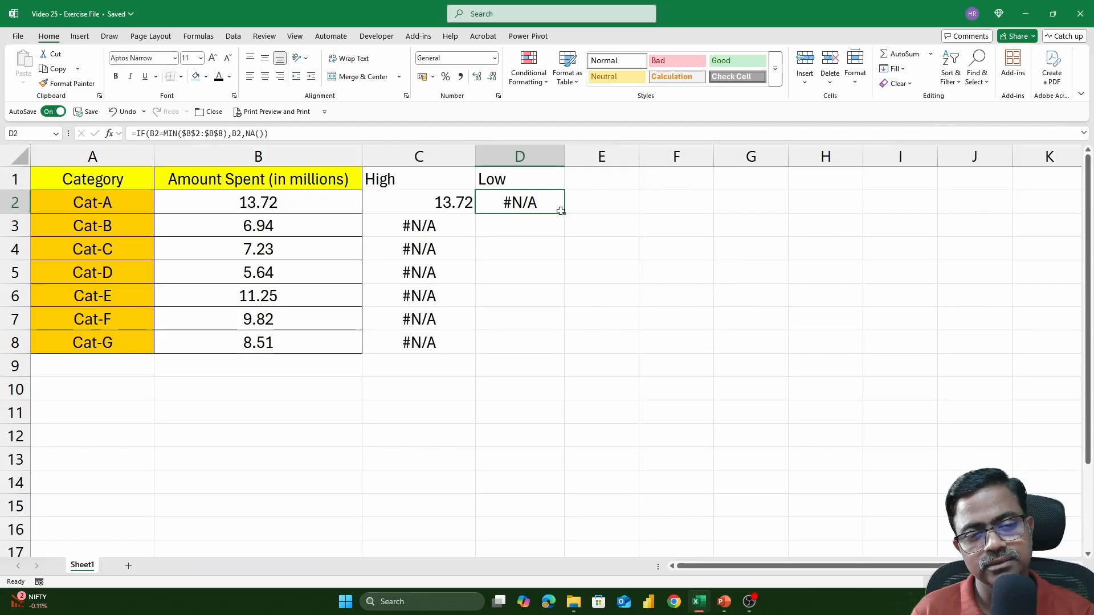
drag(565, 215, 552, 352)
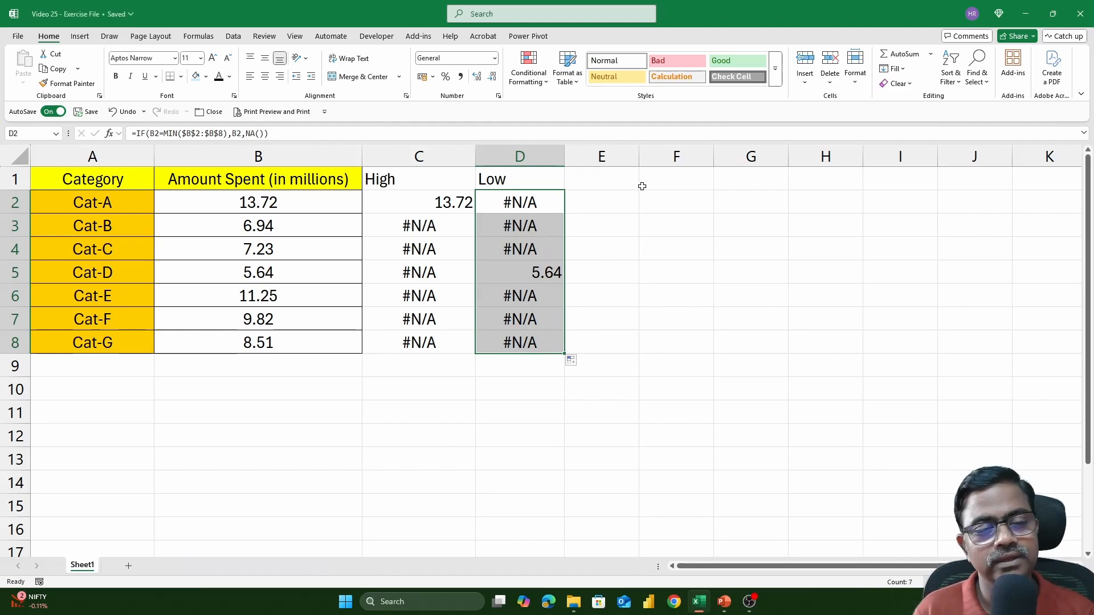
- Review the High formula in C2 and the Low formula in D2 without editing them
double_click(407, 205)
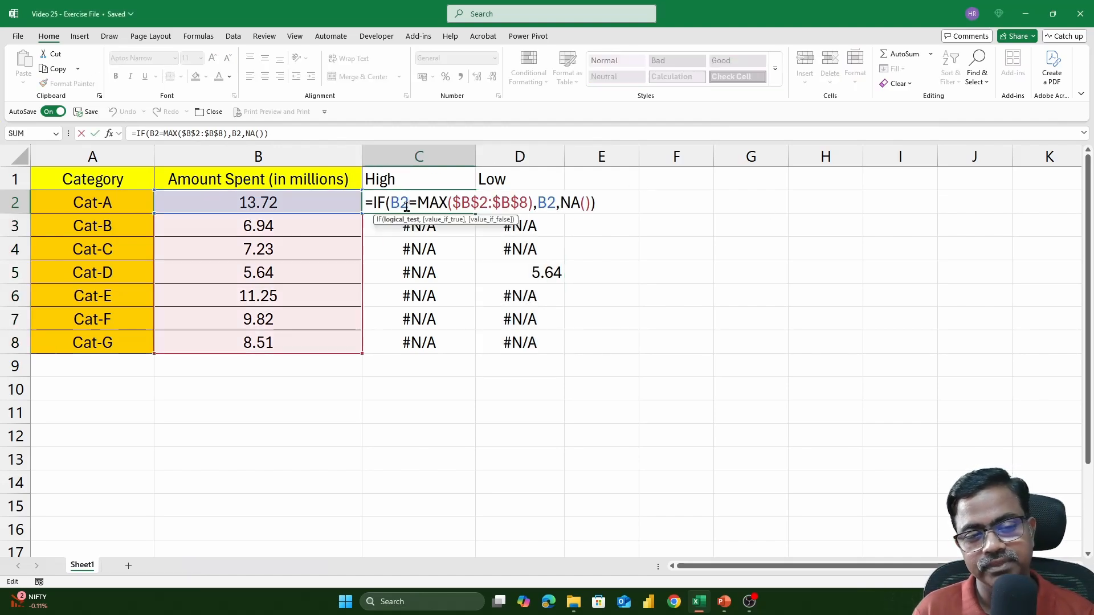
key(Escape)
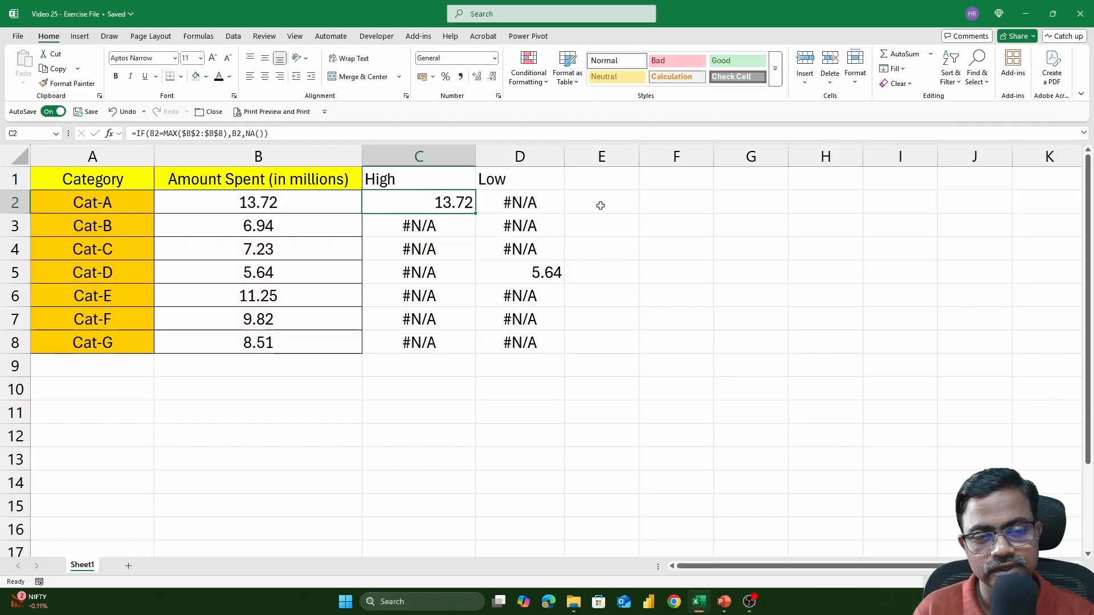
double_click(551, 203)
key(Escape)
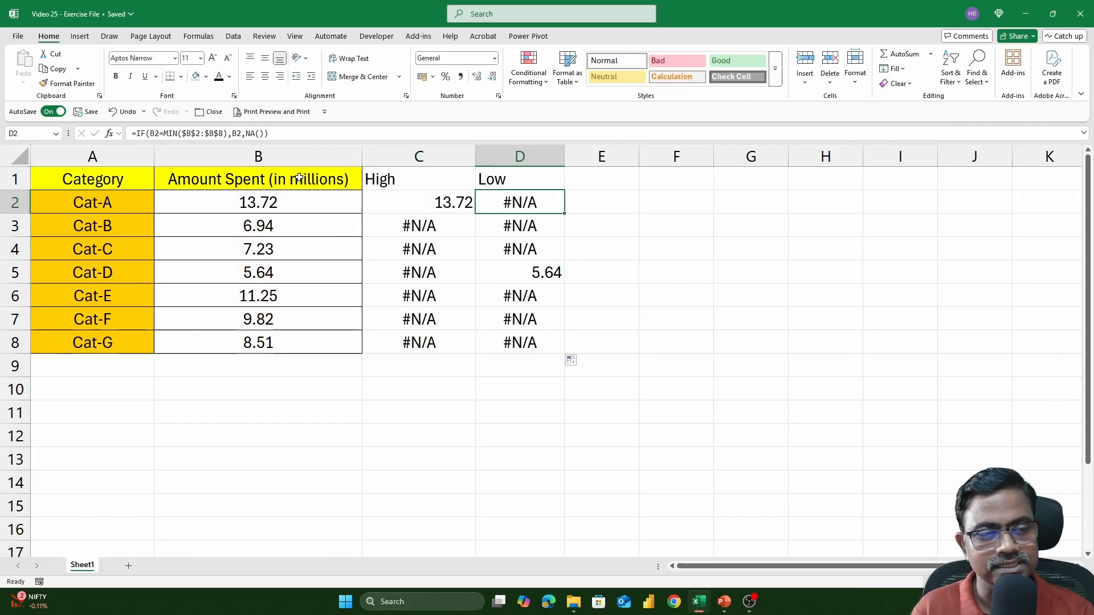
drag(76, 175, 523, 341)
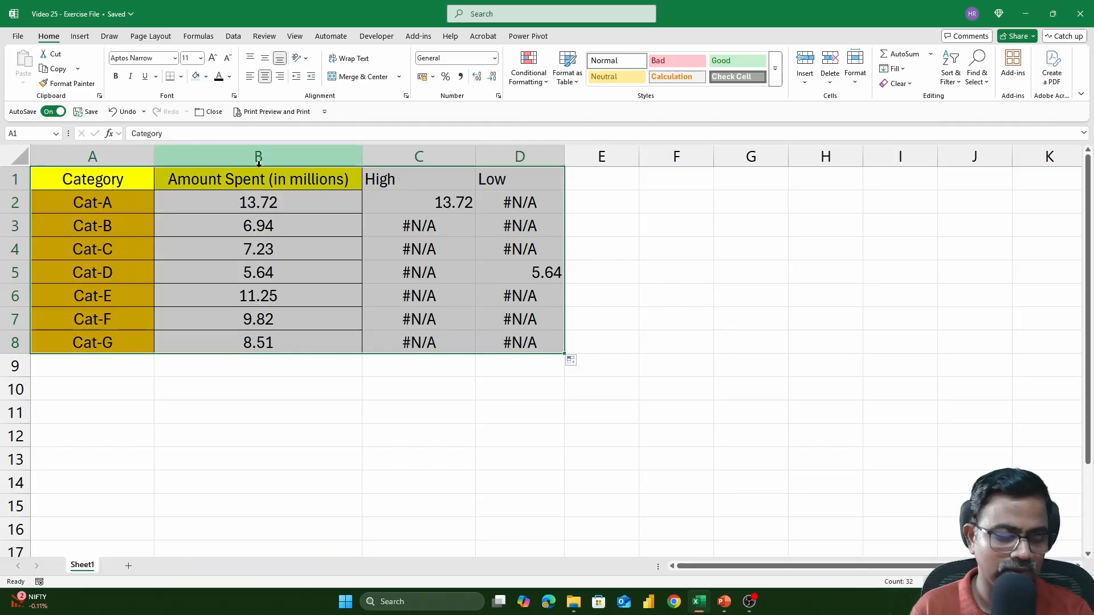
key(alt+F1)
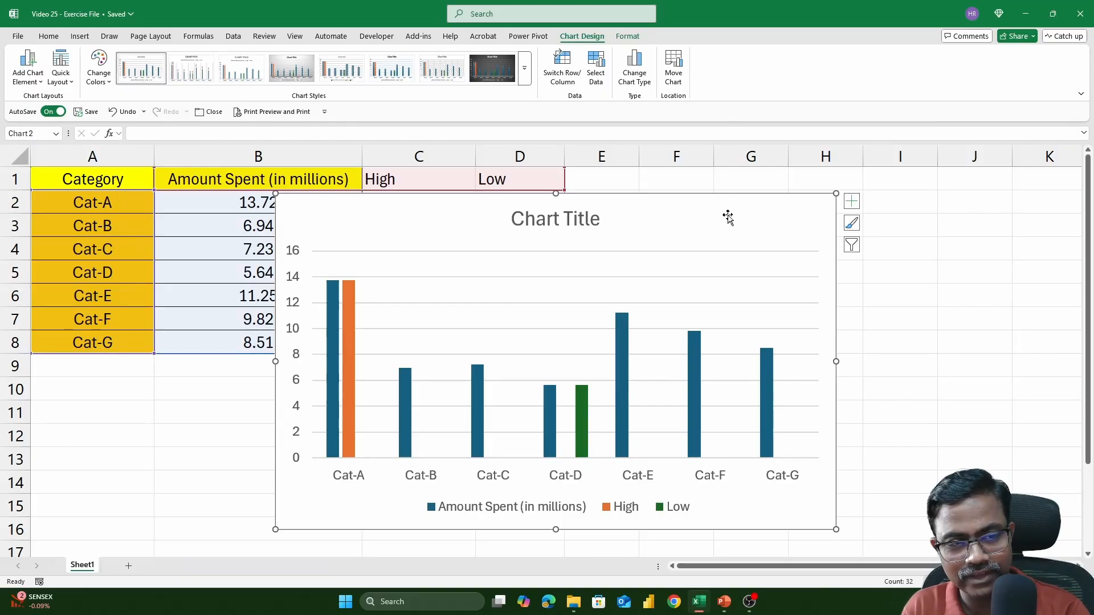
key(Delete)
- Insert a 2-D clustered column chart from A1:D8 and move it toward the columns beyond the amounts
click(90, 177)
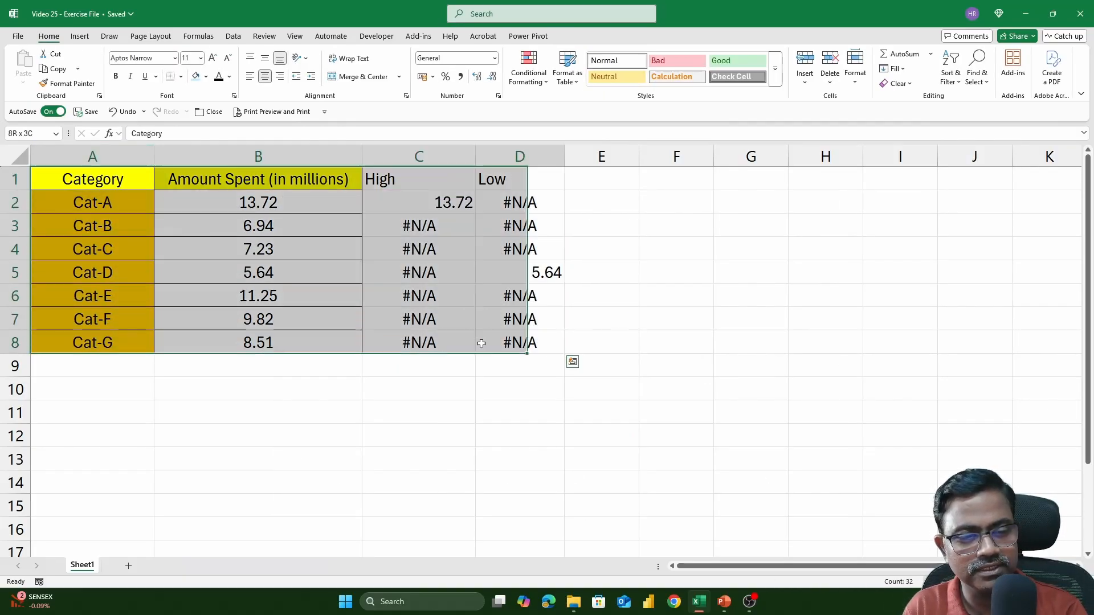
click(79, 36)
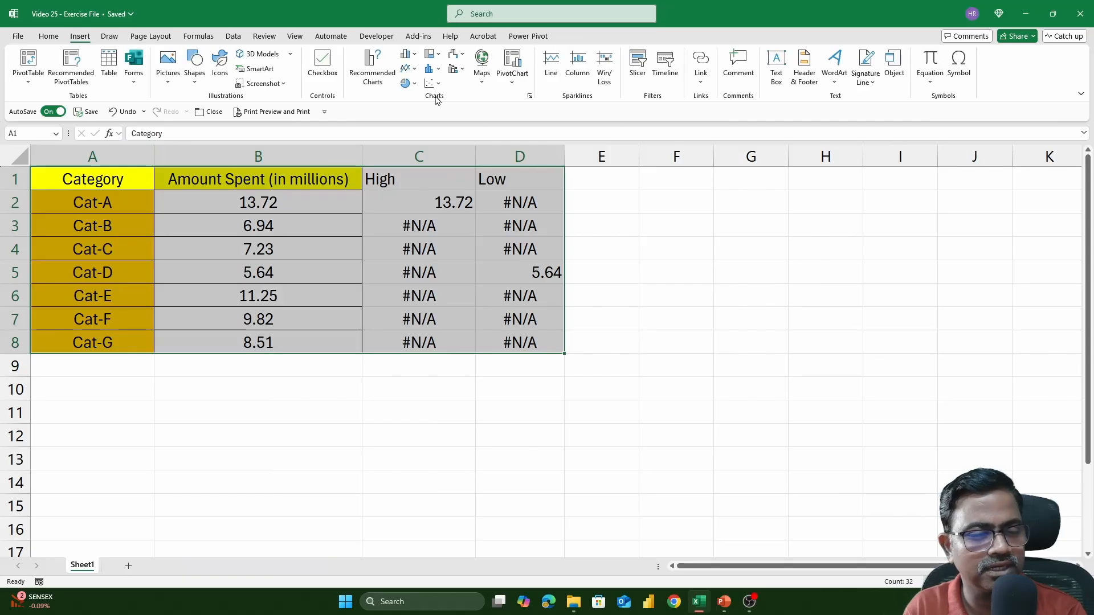
click(413, 56)
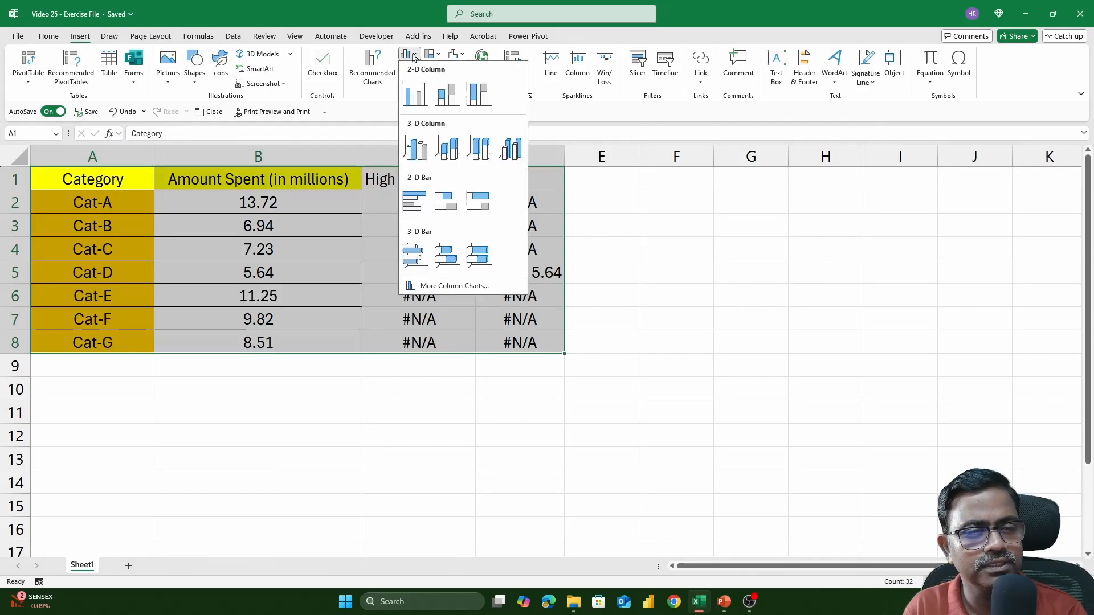
click(415, 93)
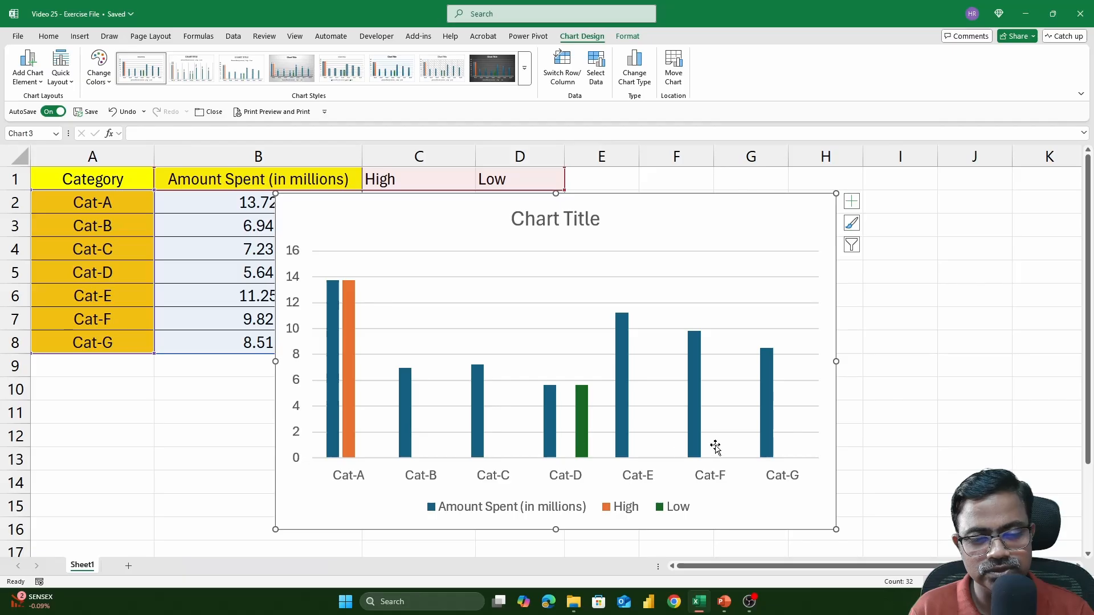
click(346, 298)
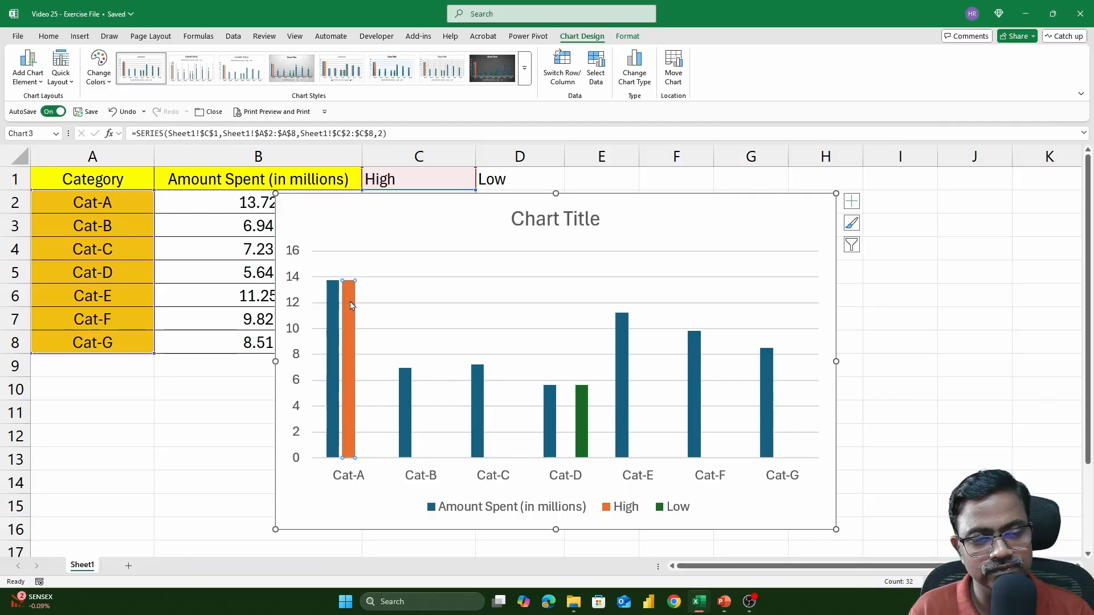
drag(479, 211, 708, 224)
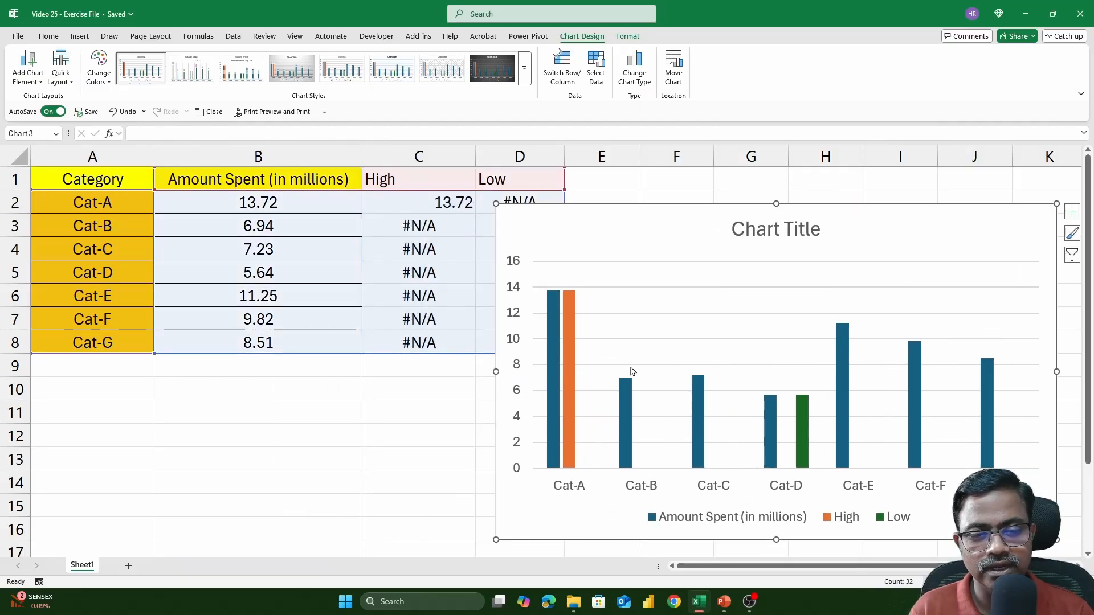
- Fill the chart's High series with the light green theme color
click(570, 311)
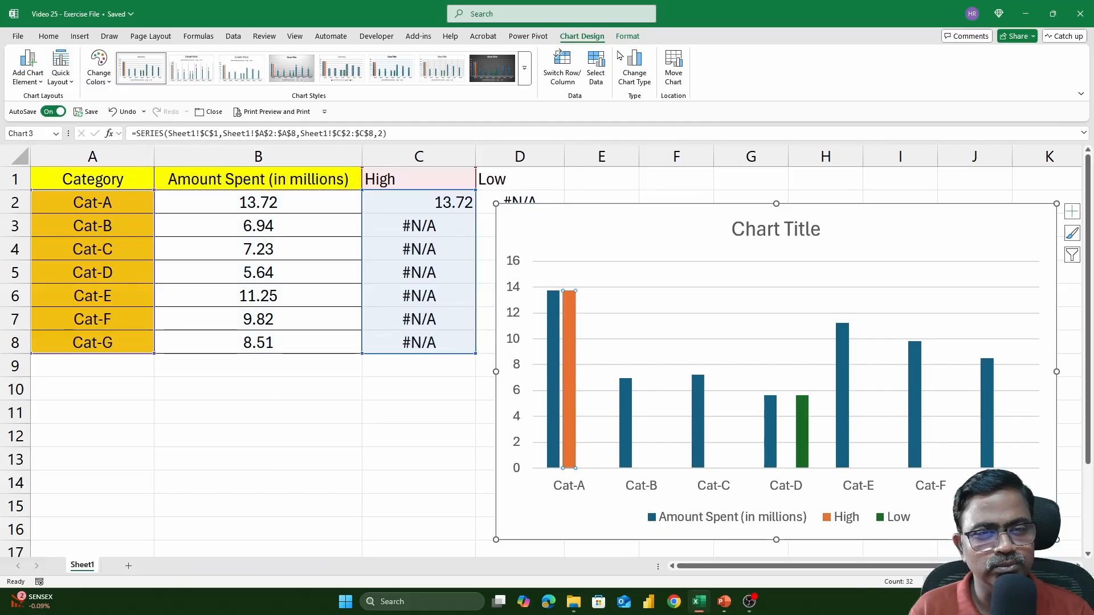
click(629, 38)
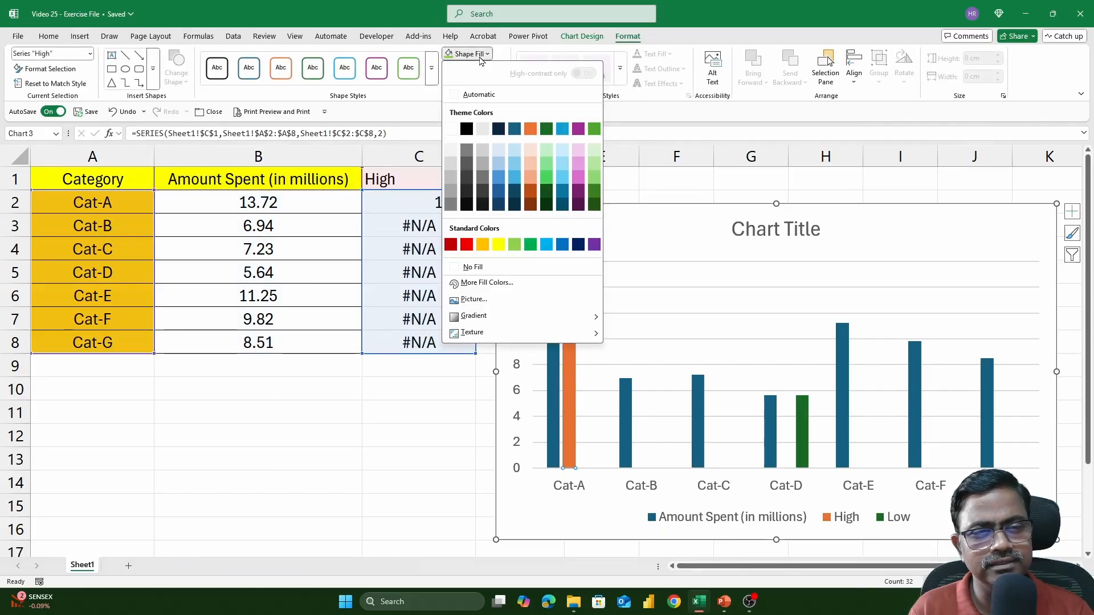
click(481, 55)
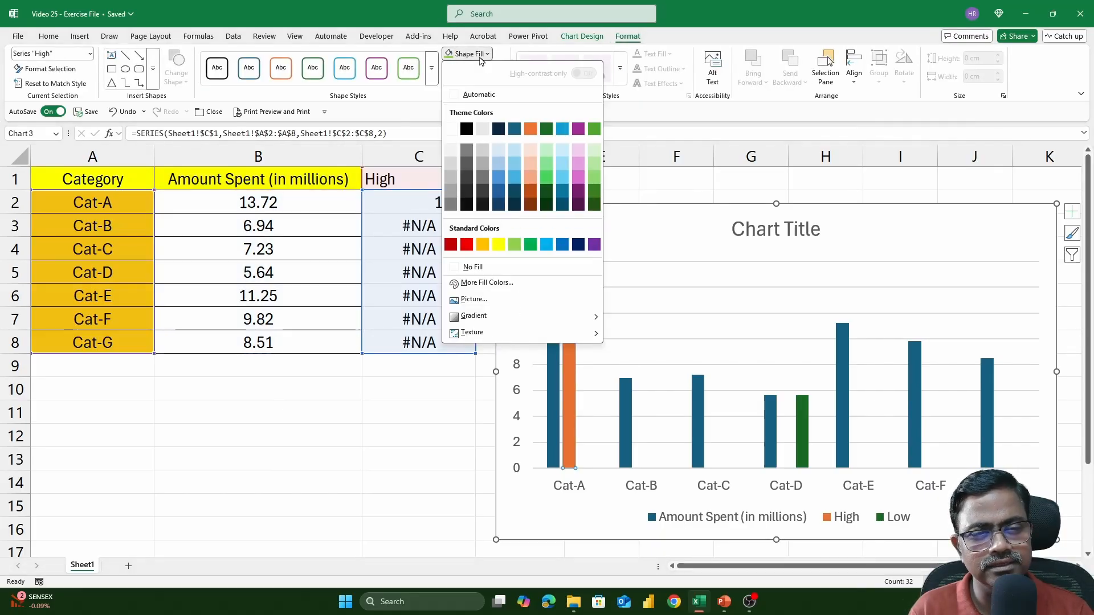
click(594, 130)
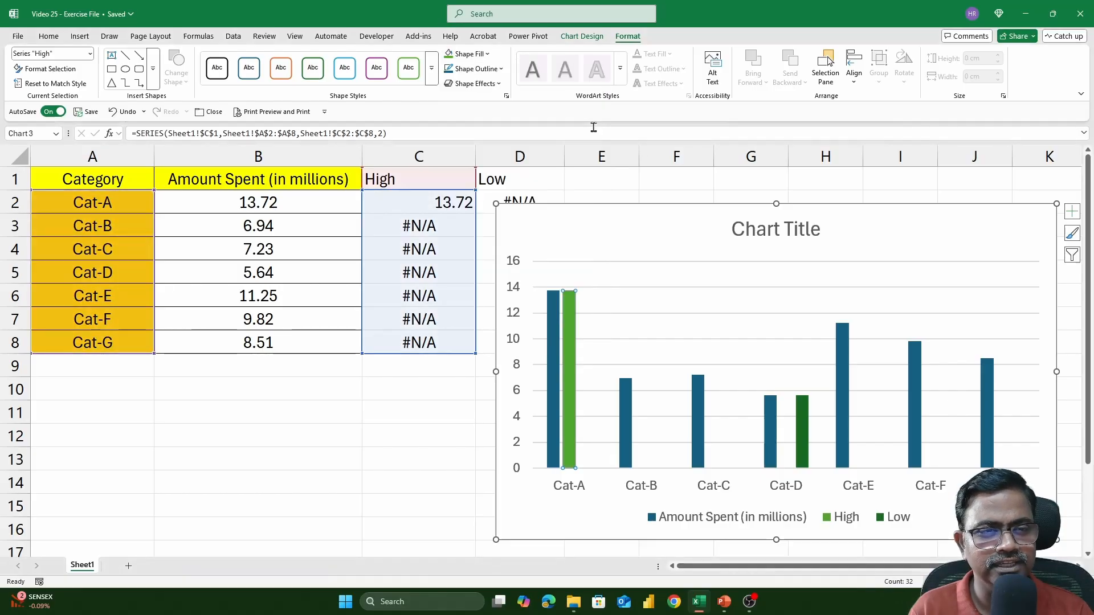
- Fill the chart's Low series with the standard red color
click(802, 421)
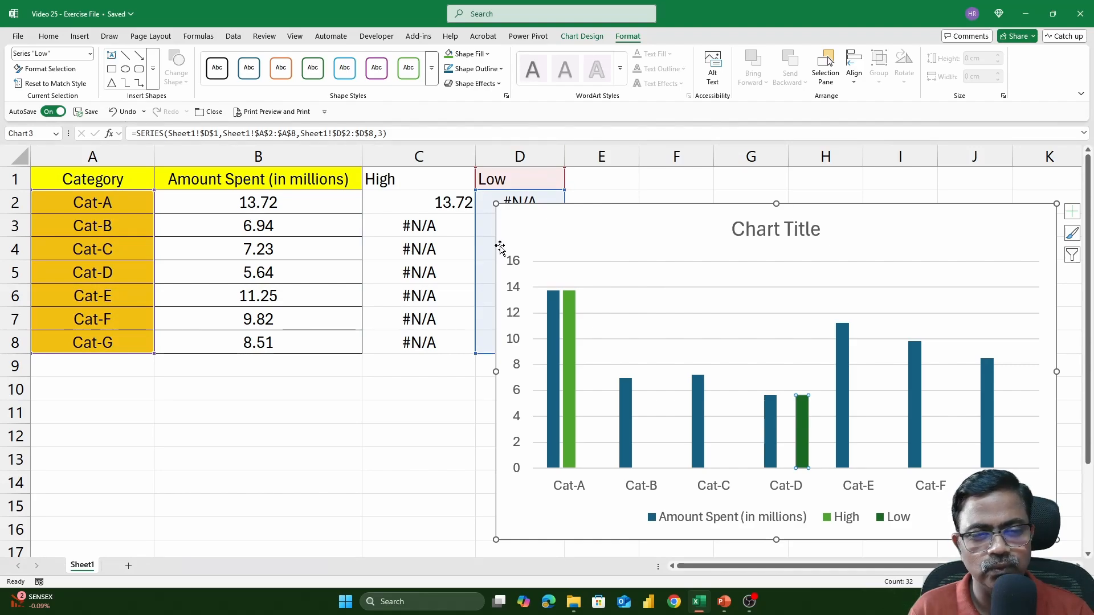
click(487, 55)
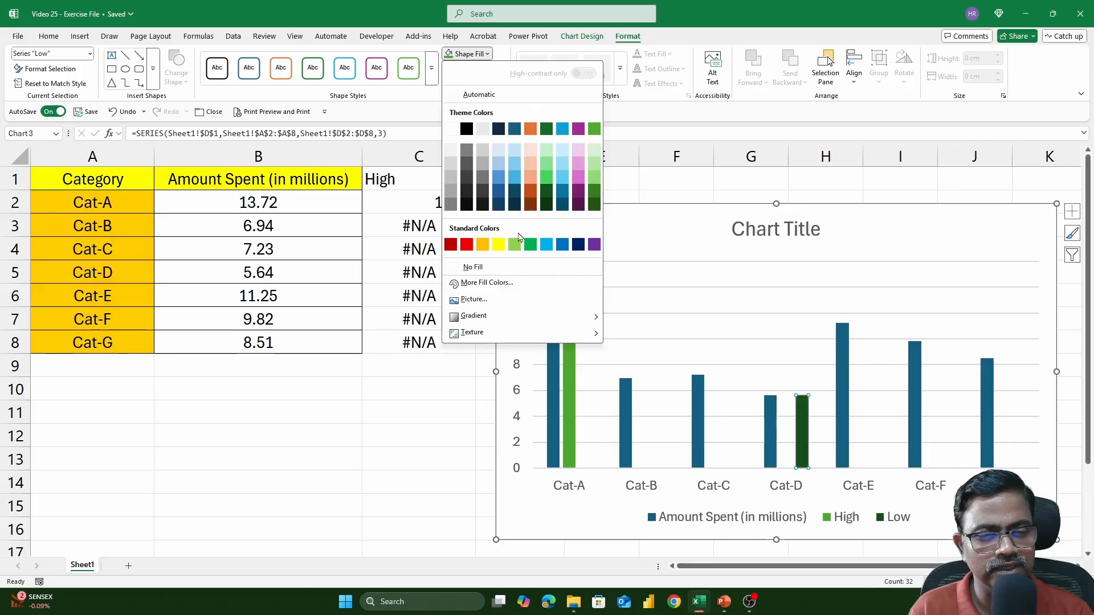
click(467, 245)
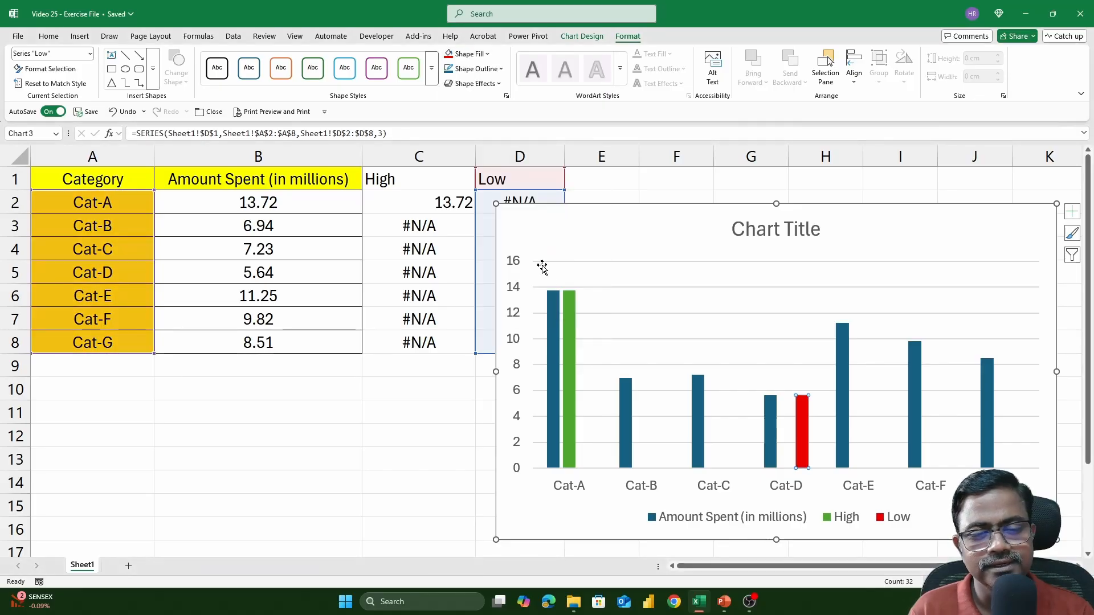
- Format the High series with a series overlap of 100% and a gap width of 109%
click(756, 353)
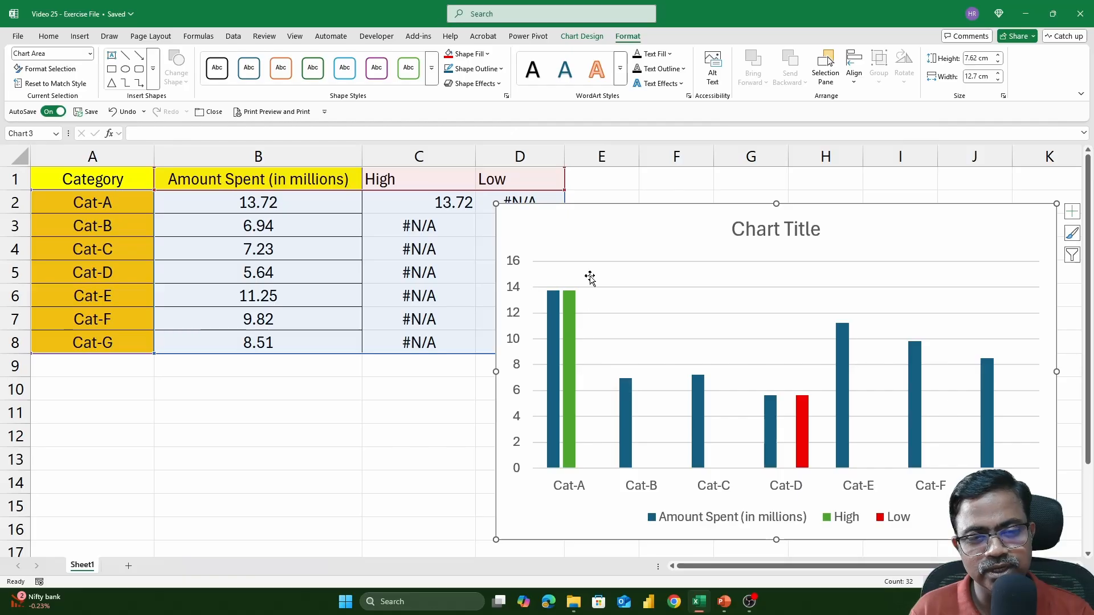
drag(595, 239, 549, 221)
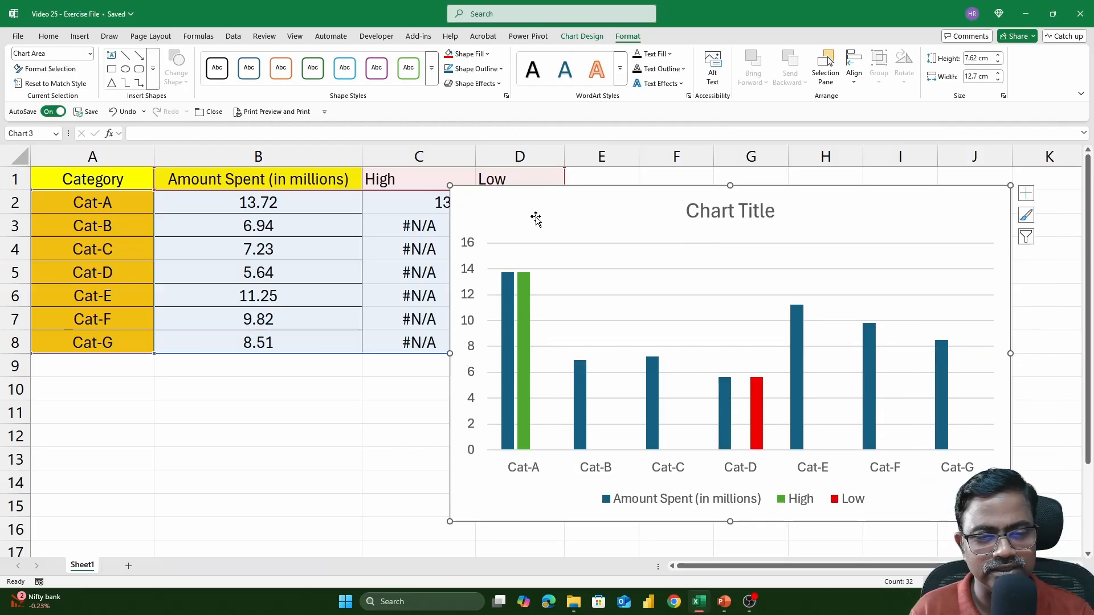
click(524, 287)
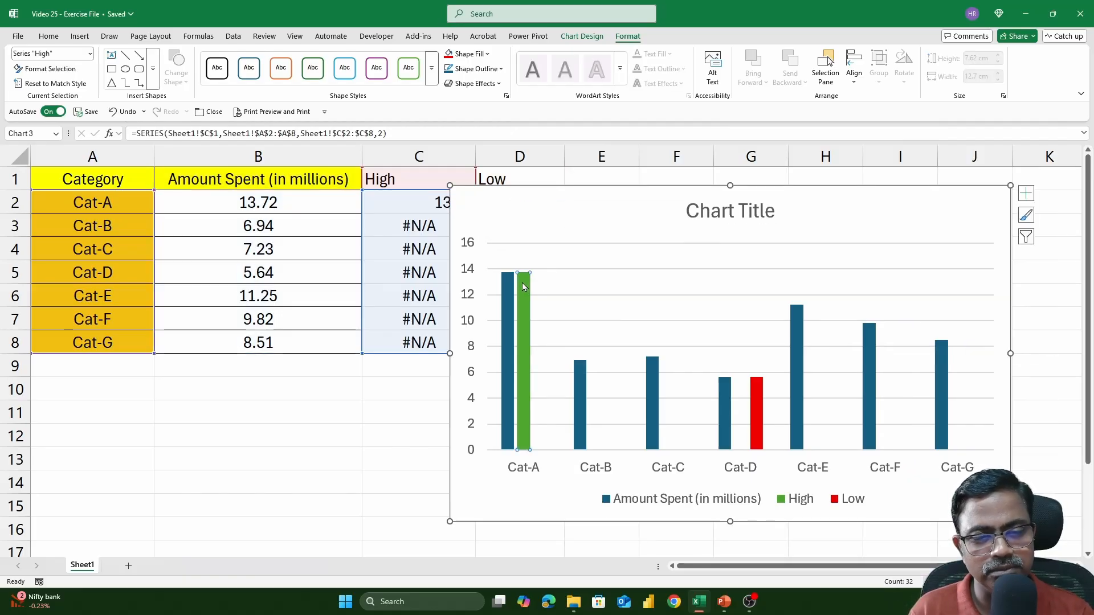
right_click(524, 287)
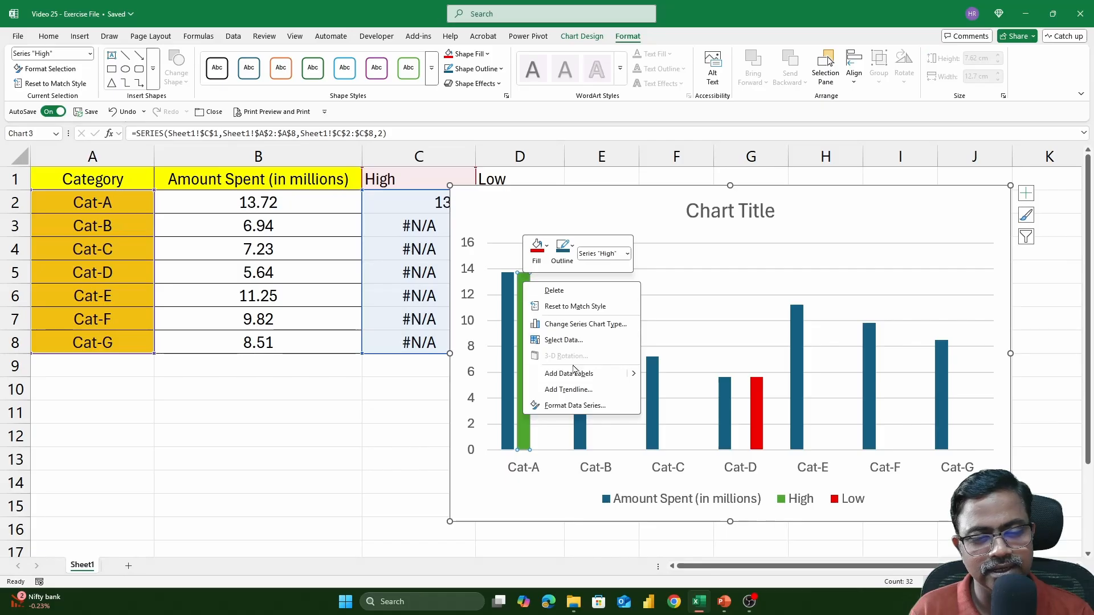
click(575, 405)
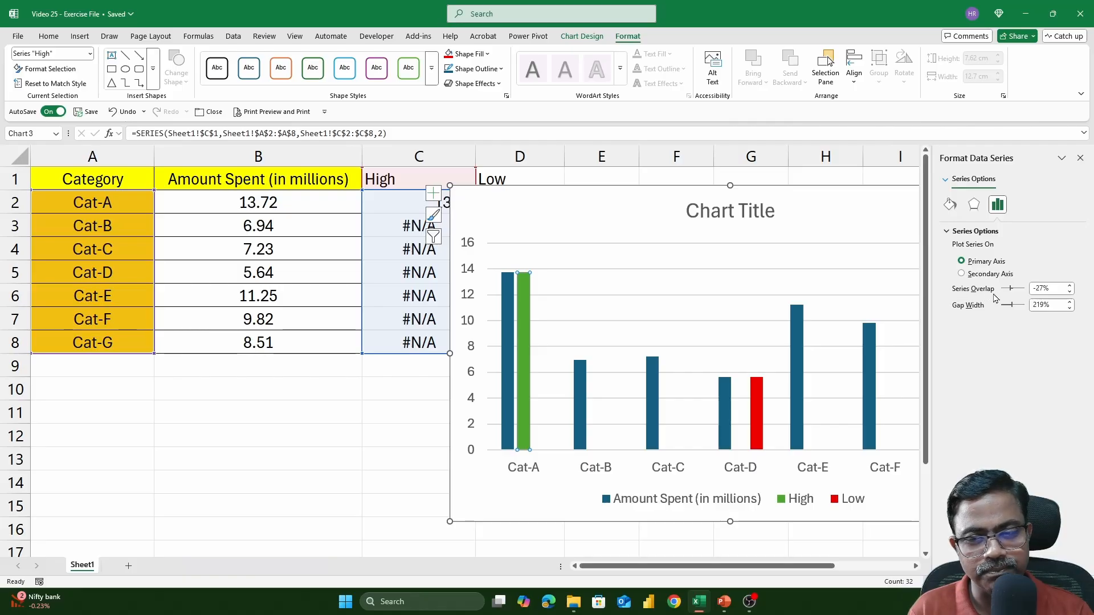
drag(1009, 291, 1027, 291)
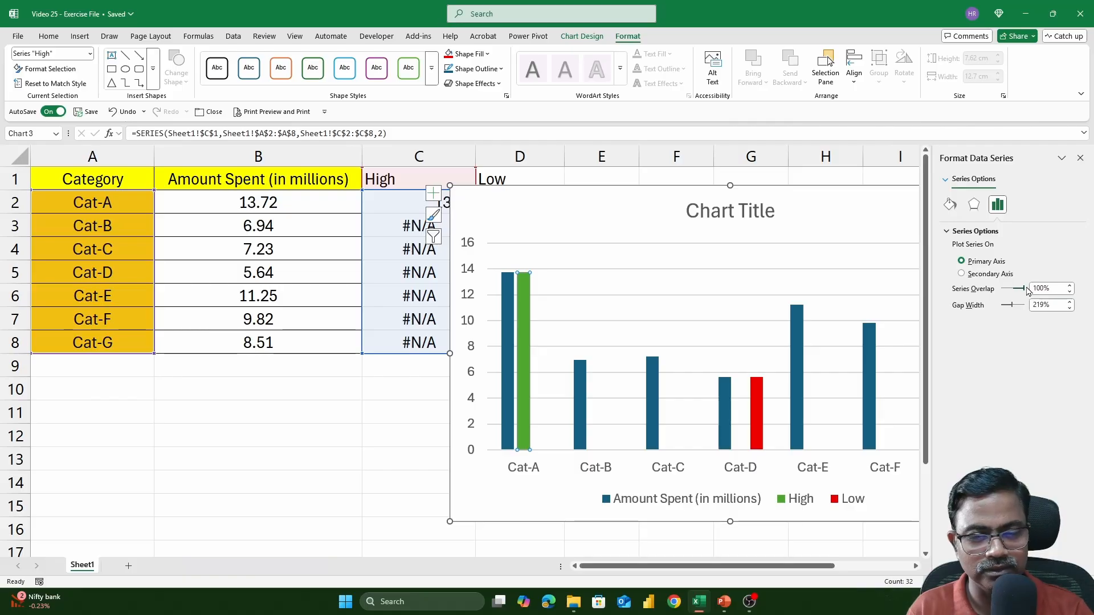
drag(1027, 288, 1026, 289)
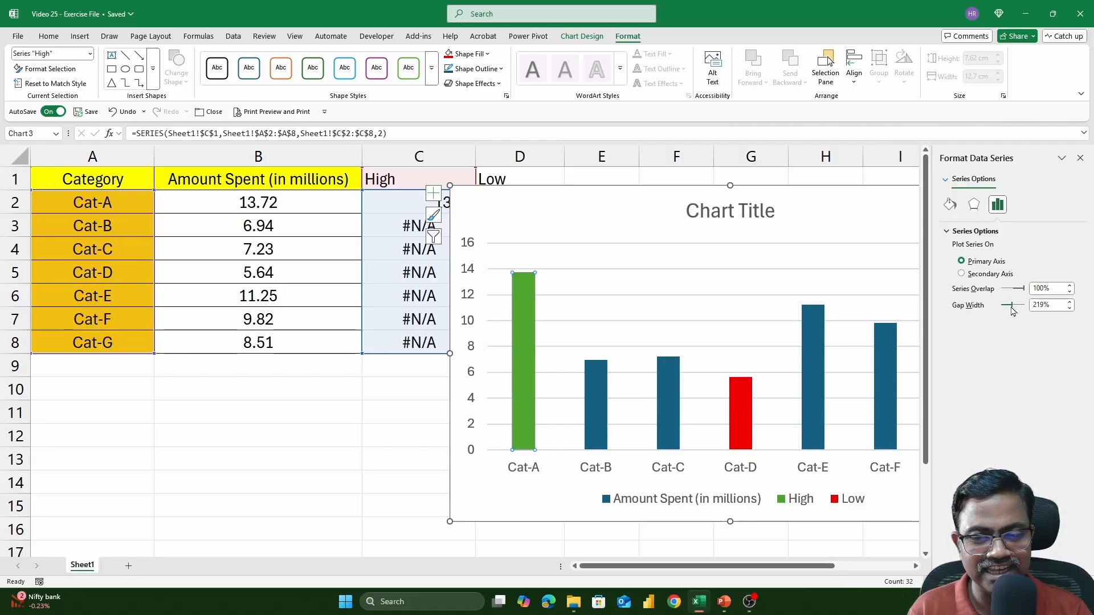
drag(1013, 308, 1008, 309)
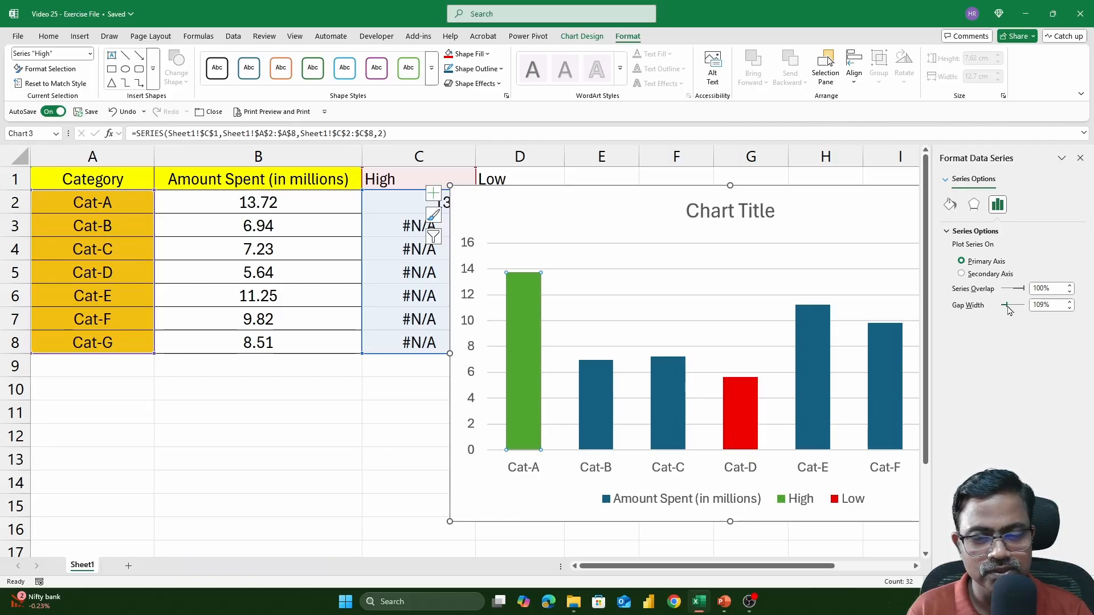
- Resize the chart to about 6.1 cm high and 10.2 cm wide and place it beside the table, starting in column E
drag(802, 236, 757, 219)
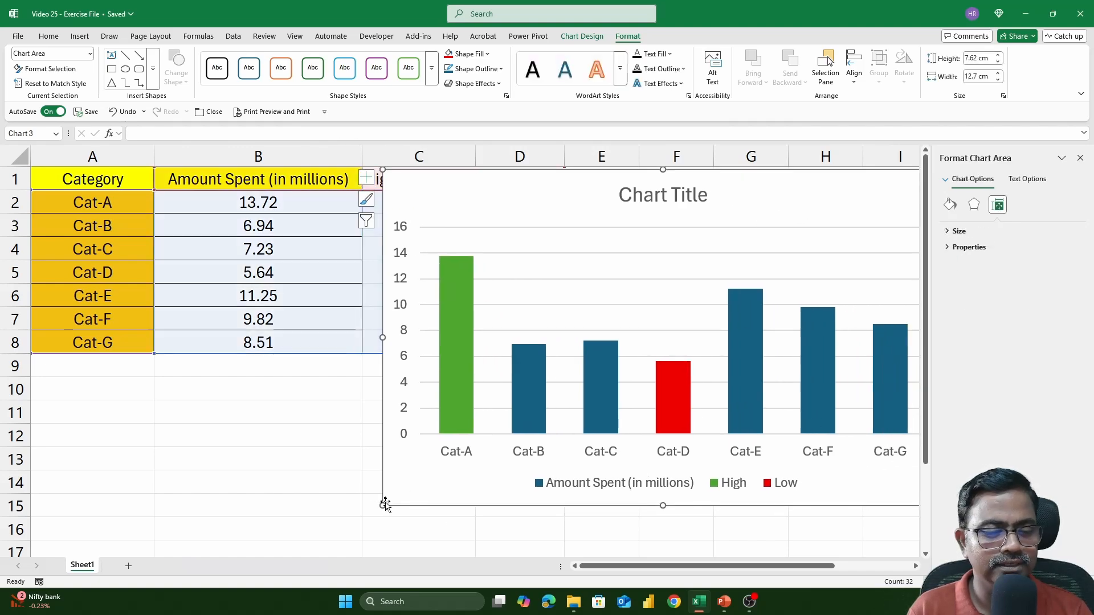
drag(382, 505, 395, 451)
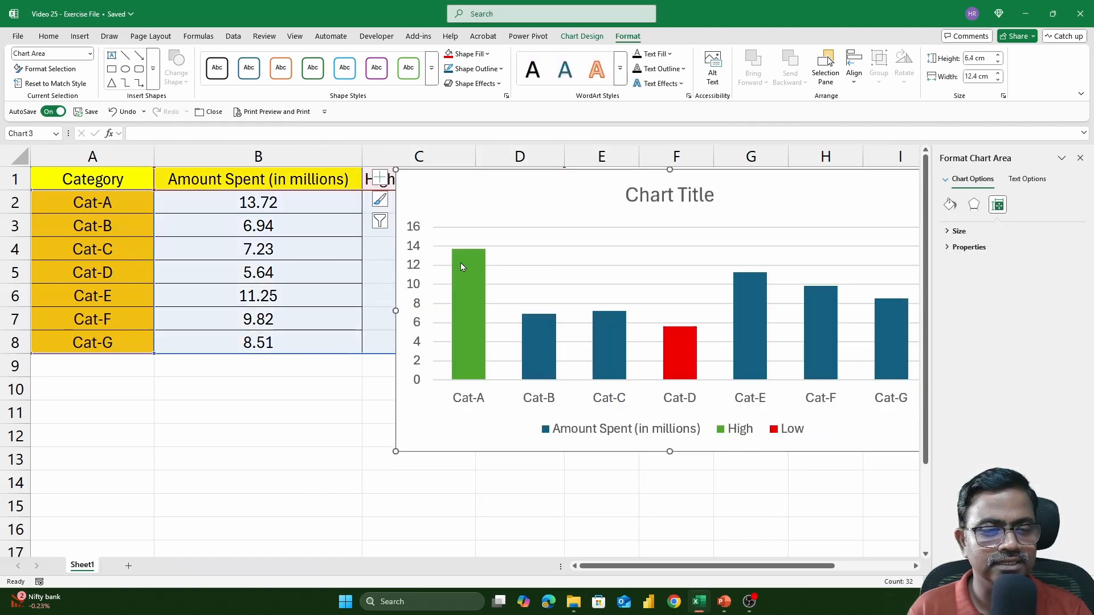
drag(393, 315, 459, 312)
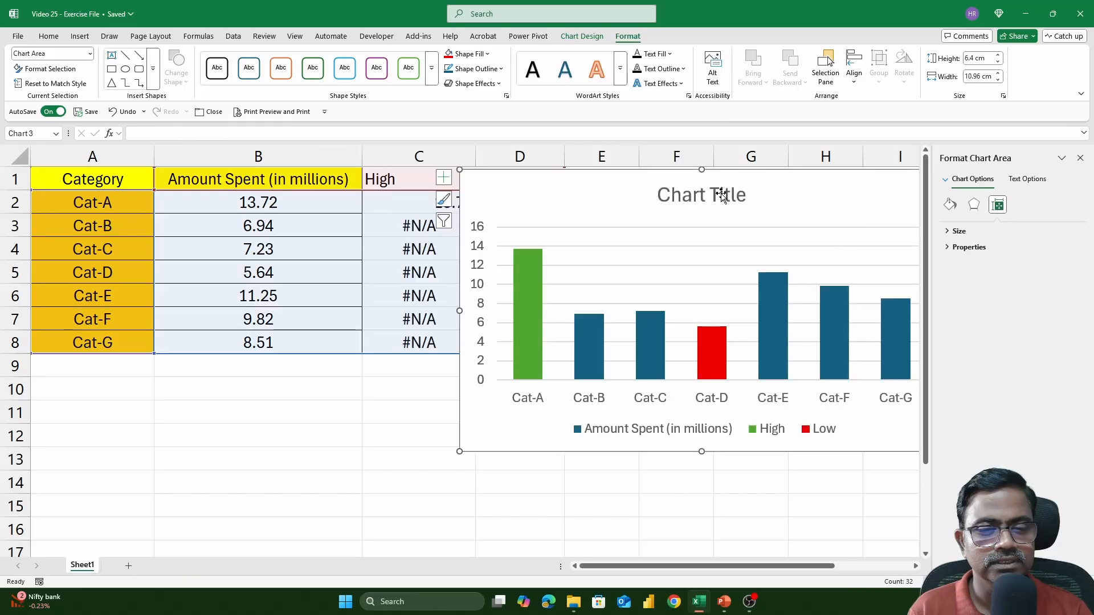
drag(839, 202, 738, 205)
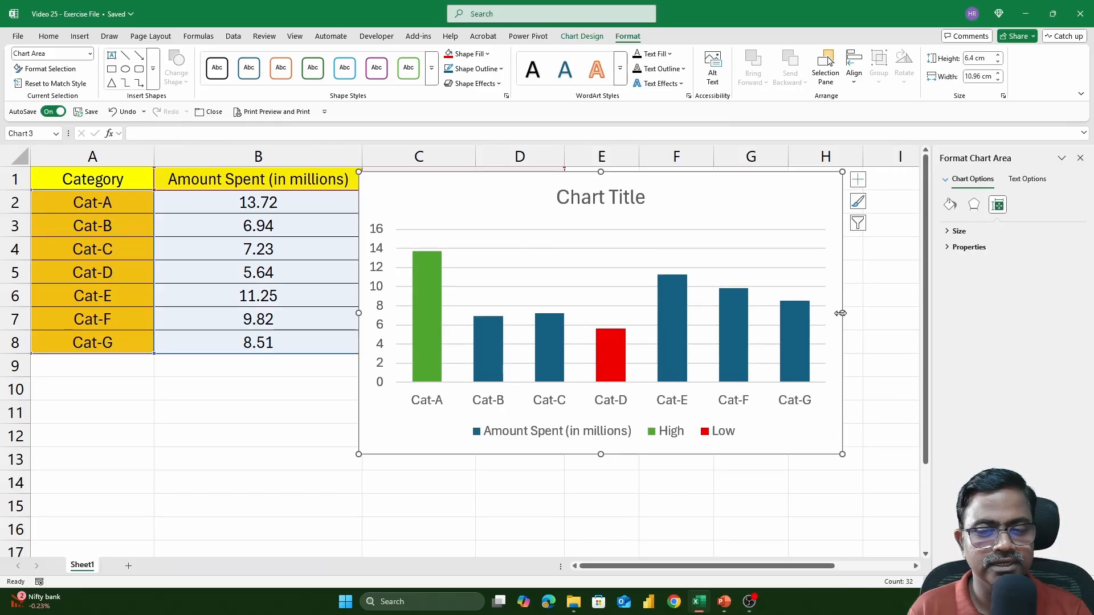
drag(840, 313, 774, 312)
drag(702, 224, 815, 231)
scroll(884, 461, down, 1)
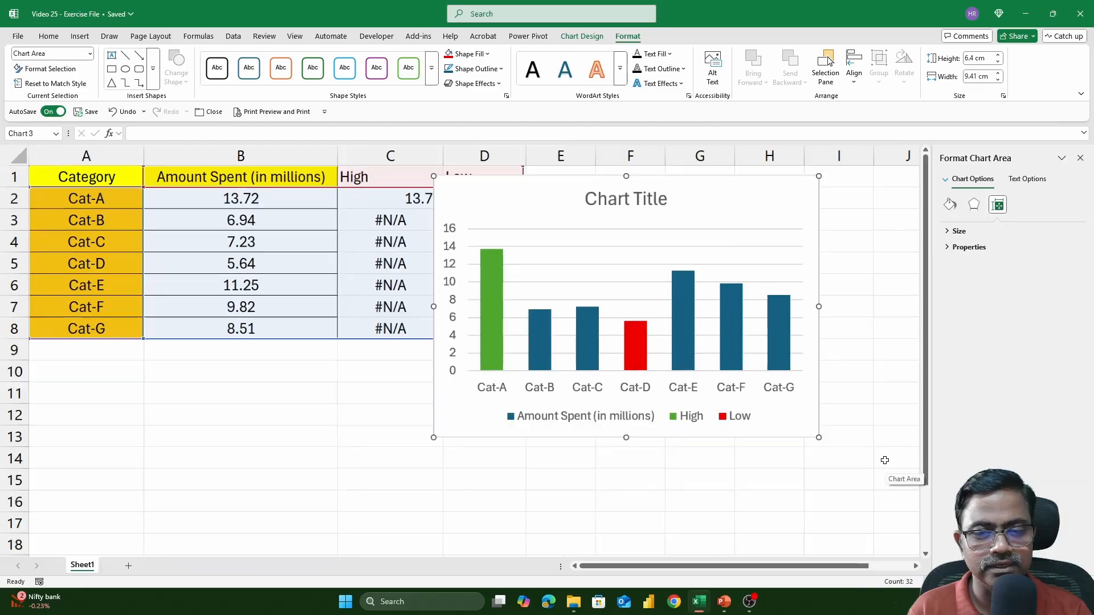
scroll(869, 439, down, 1)
drag(718, 210, 808, 202)
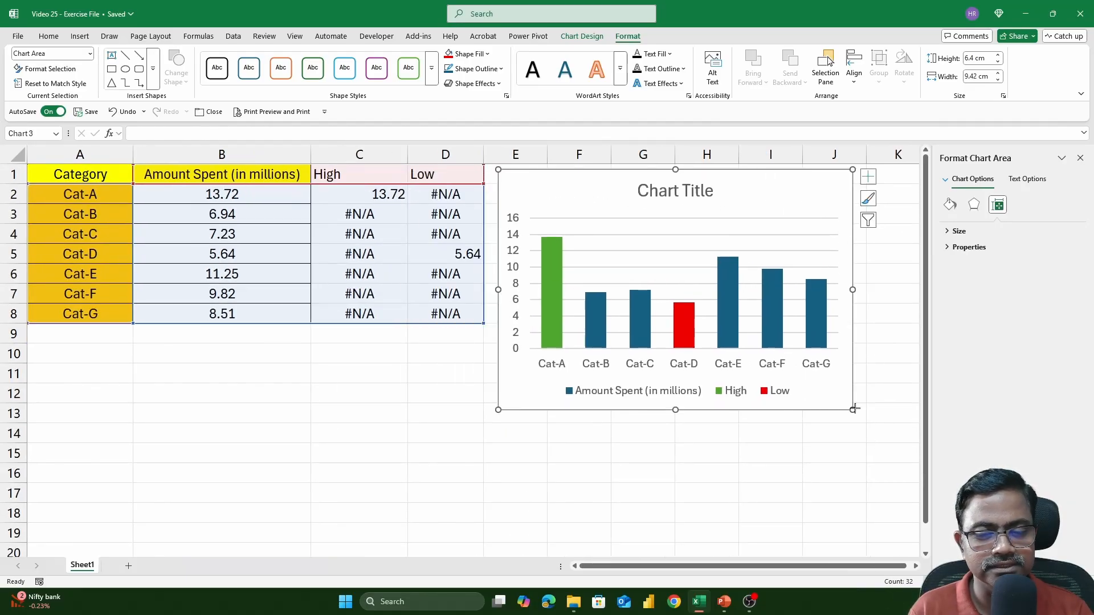
drag(853, 409, 883, 397)
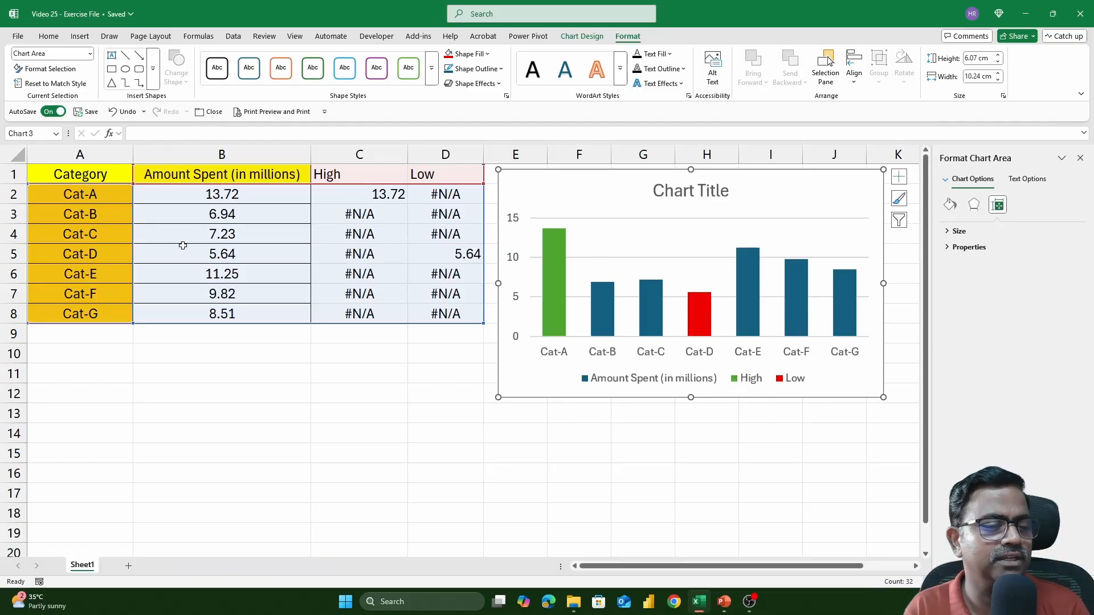
- Test the highlighting by setting the Cat-G amount in B8 to 18.51 and the Cat-B amount in B3 to 3.81
click(253, 318)
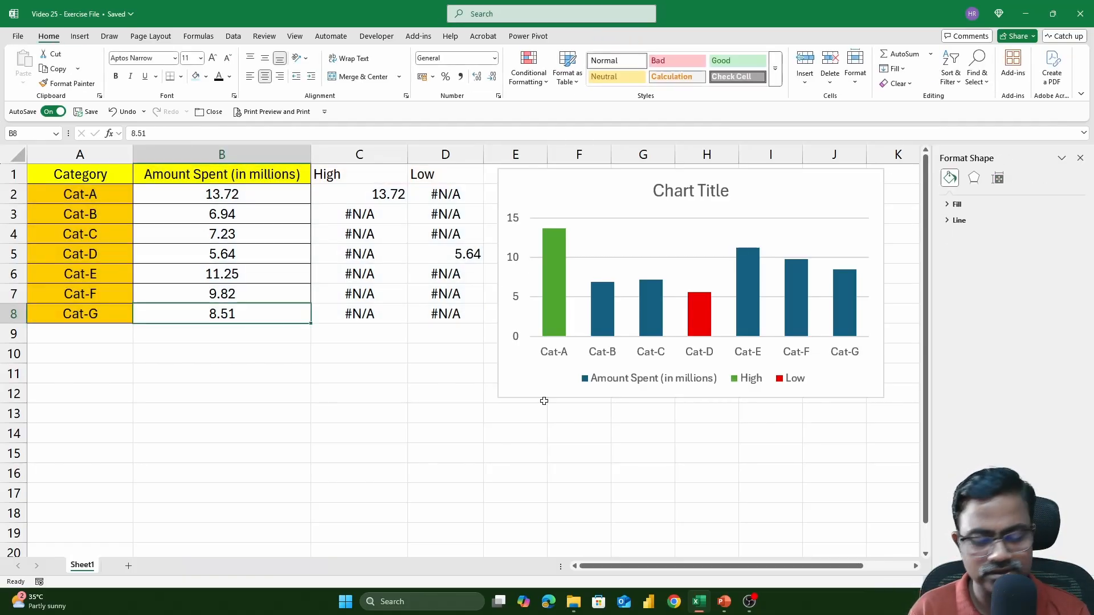
text(18.51)
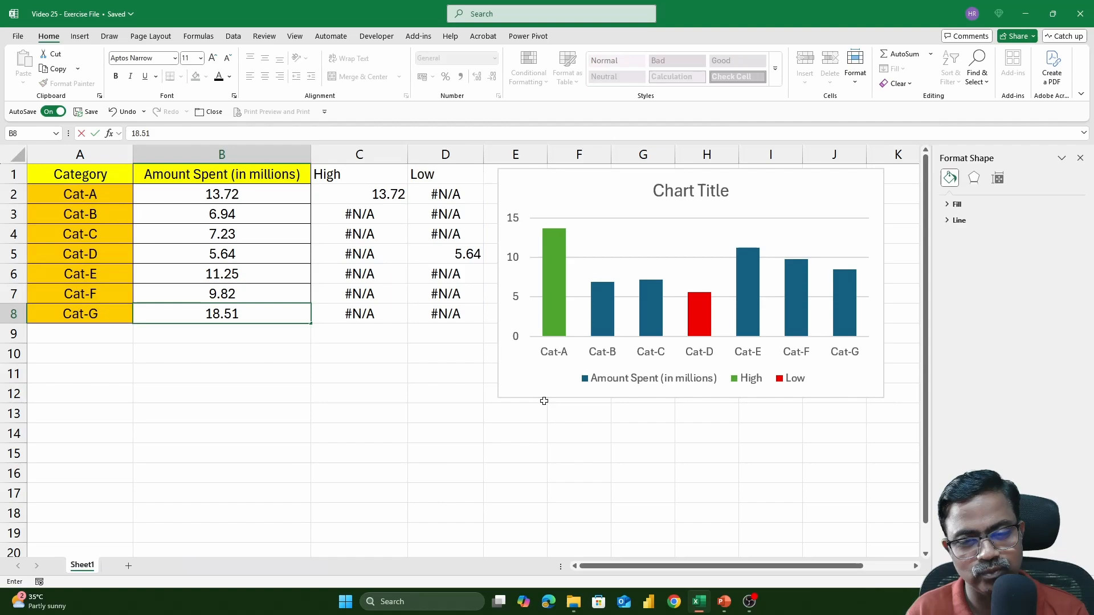
key(Return)
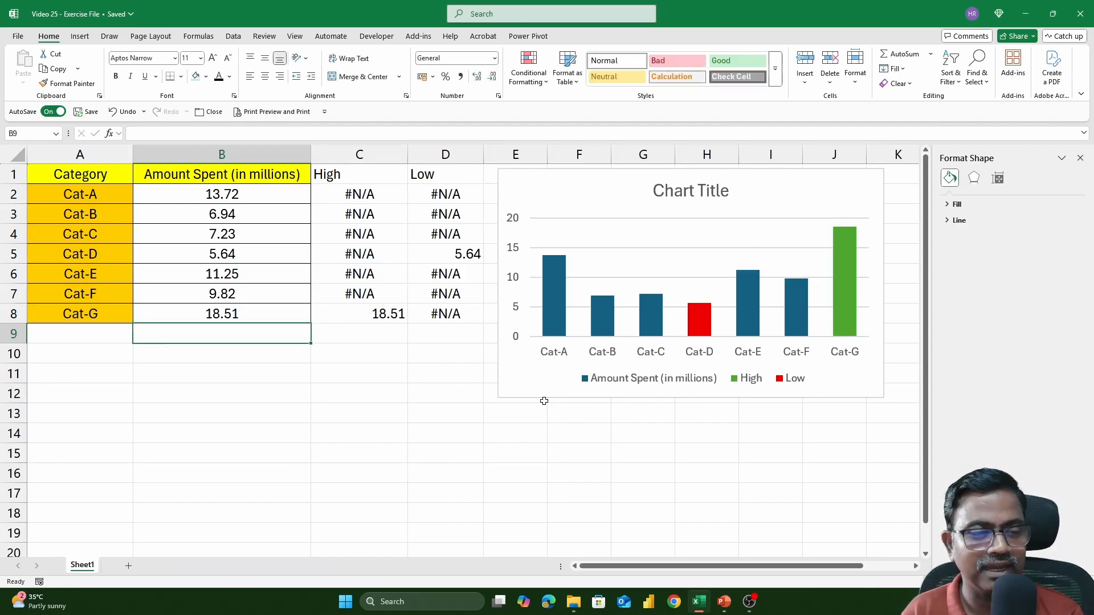
click(251, 219)
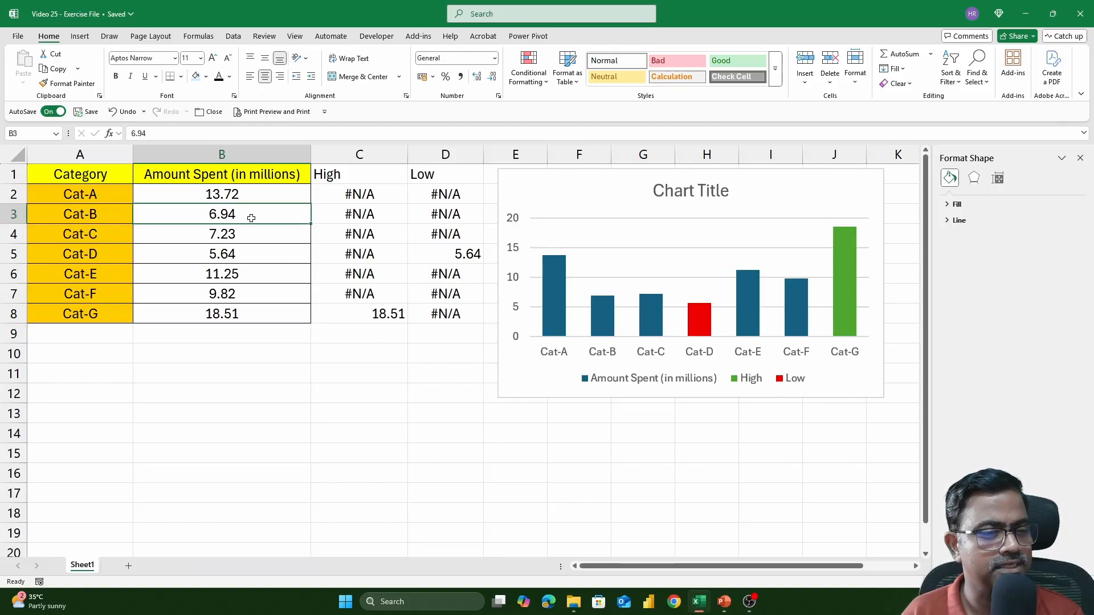
text(3.81)
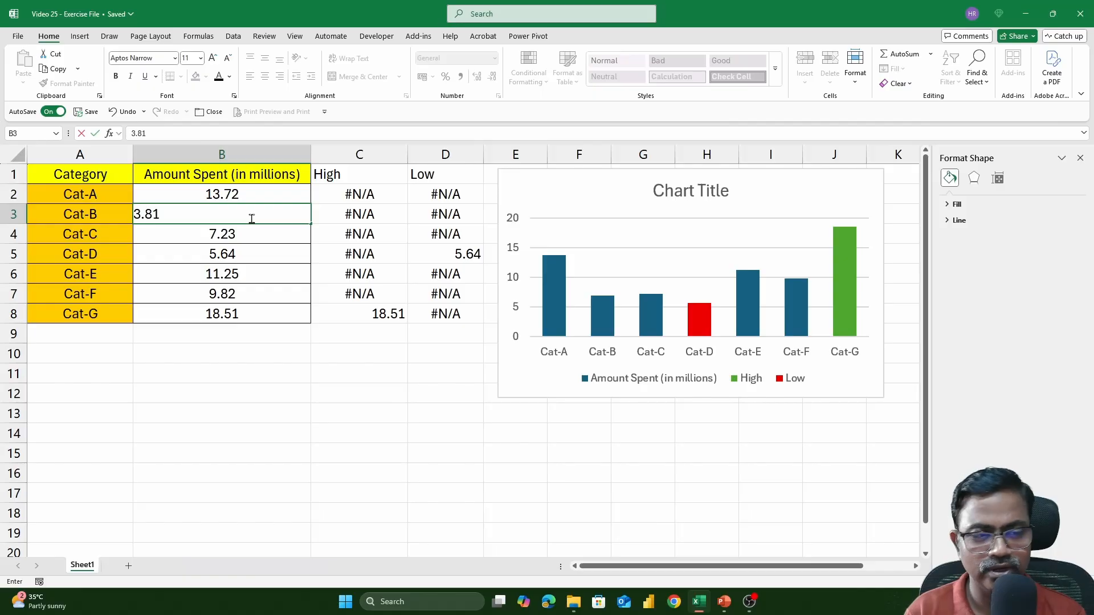
key(Return)
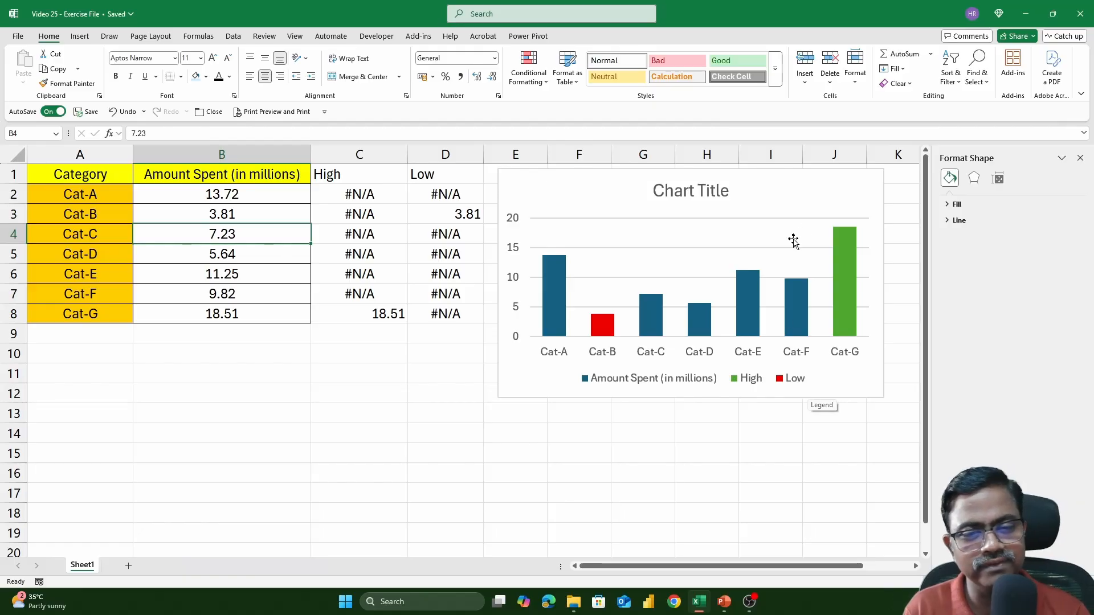
- Select the chart and inspect its Cat-A column
click(808, 199)
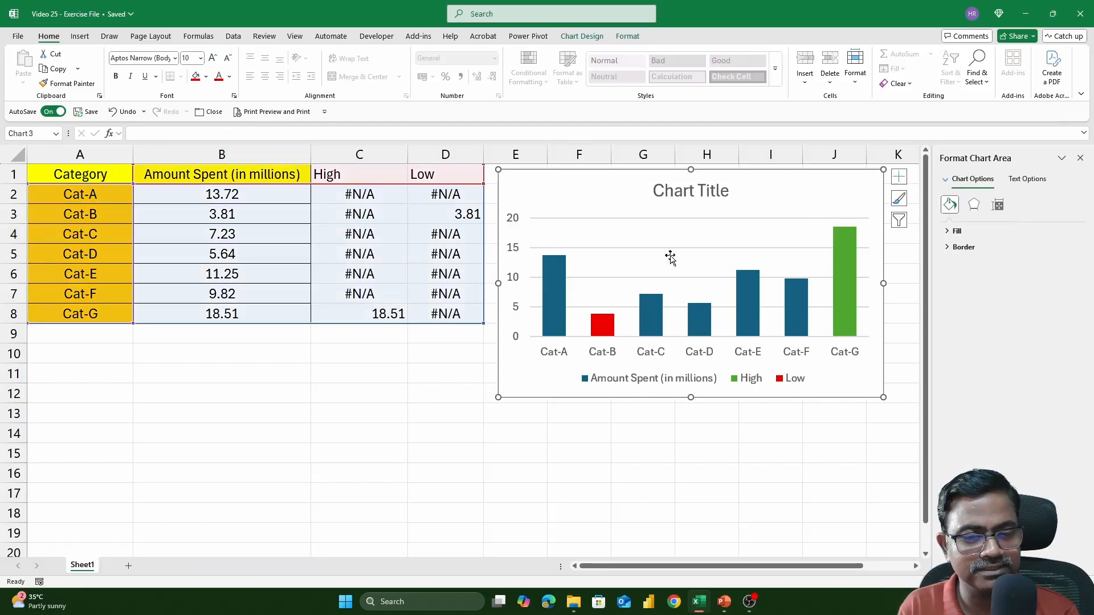
mouse_move(557, 292)
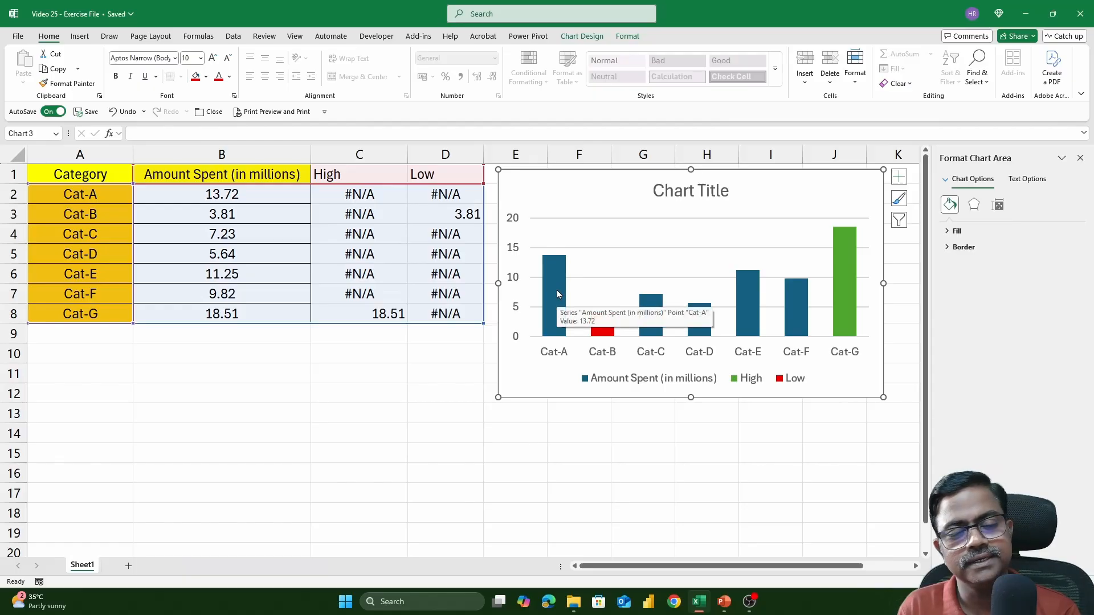